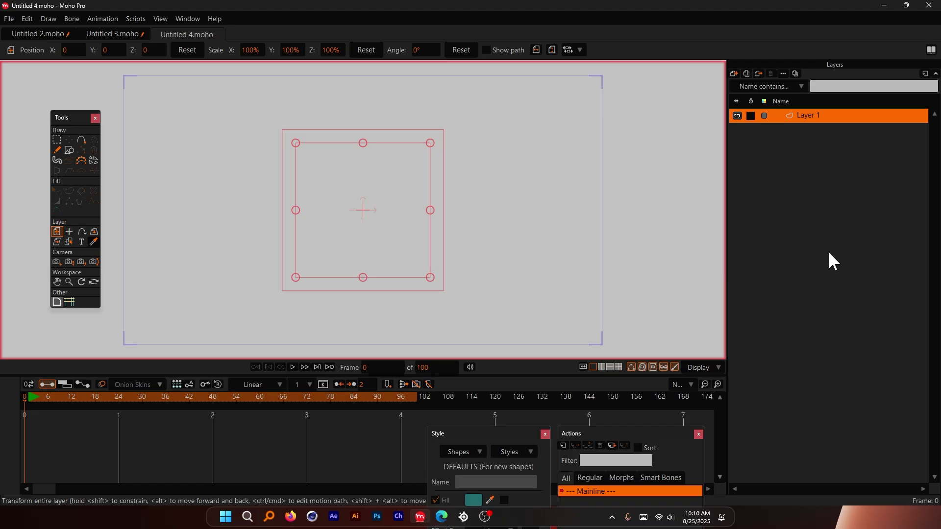
- Briefly check the channel's YouTube videos page, then return to the Moho project
key("alt+Tab")
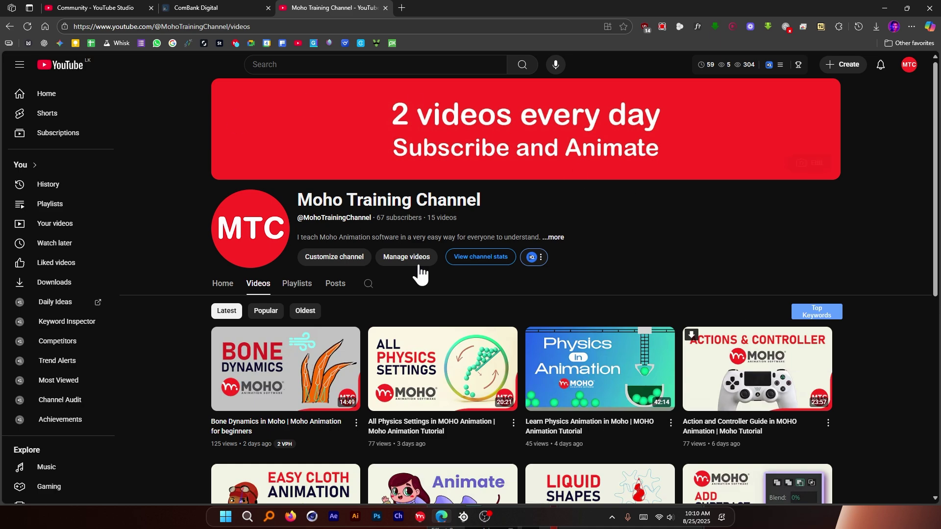
scroll(421, 270, "down", 8)
scroll(430, 248, "up", 3)
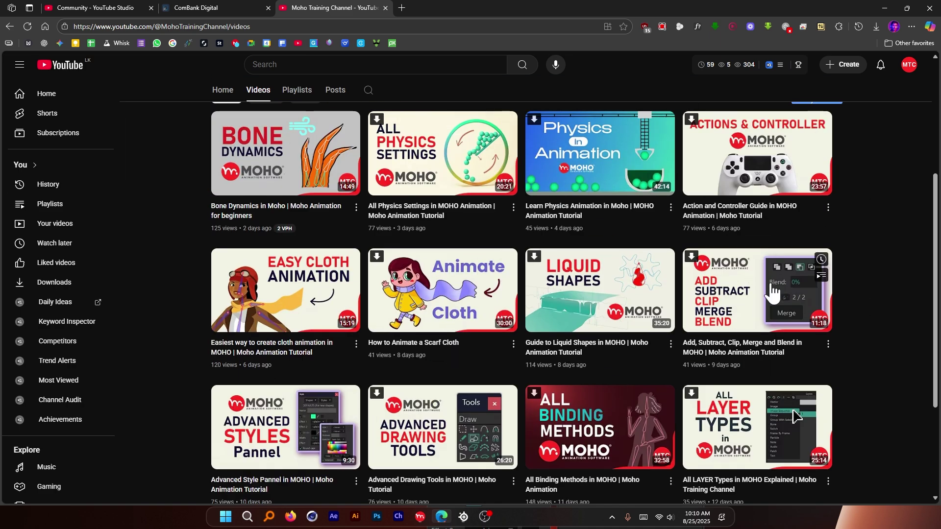
scroll(772, 293, "up", 3)
scroll(757, 300, "down", 6)
scroll(881, 365, "up", 3)
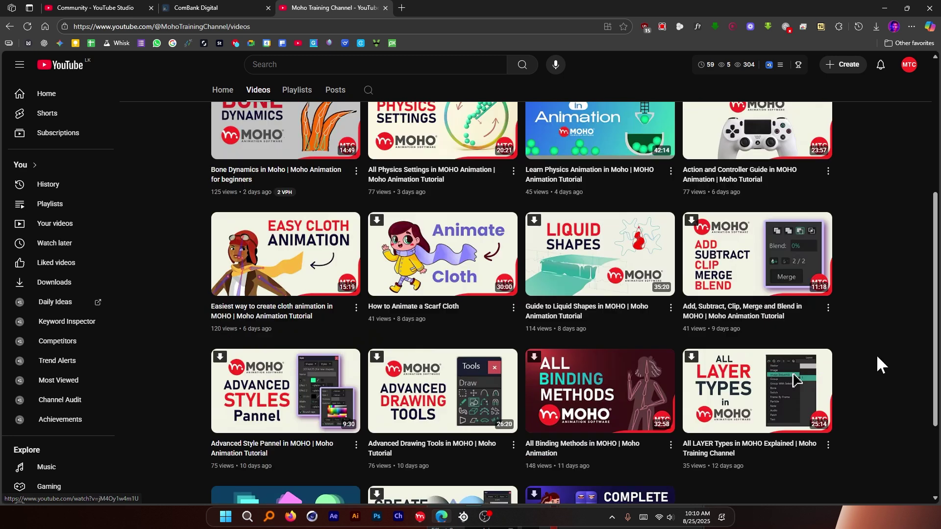
scroll(877, 355, "up", 5)
key("alt+Tab")
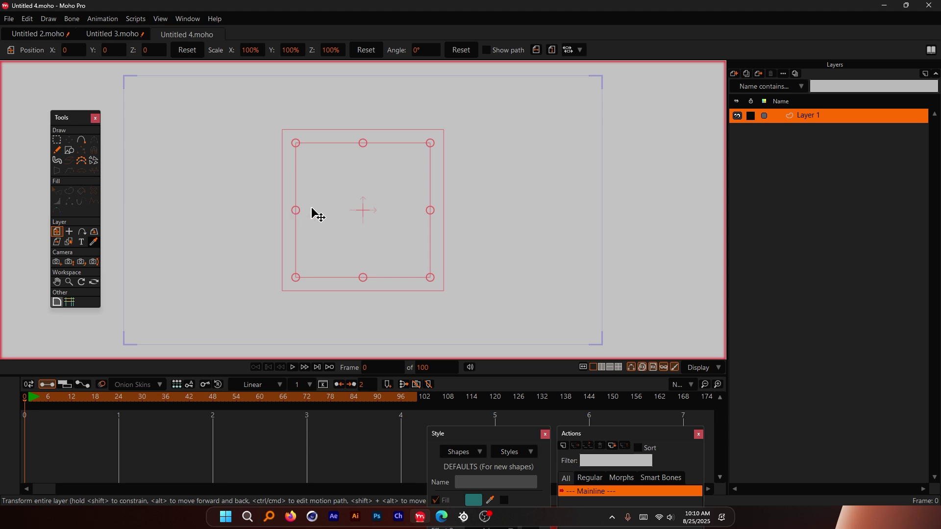
- Draw a teal ellipse-tool circle centred on the canvas and move the Style panel right
scroll(326, 226, "up", 2)
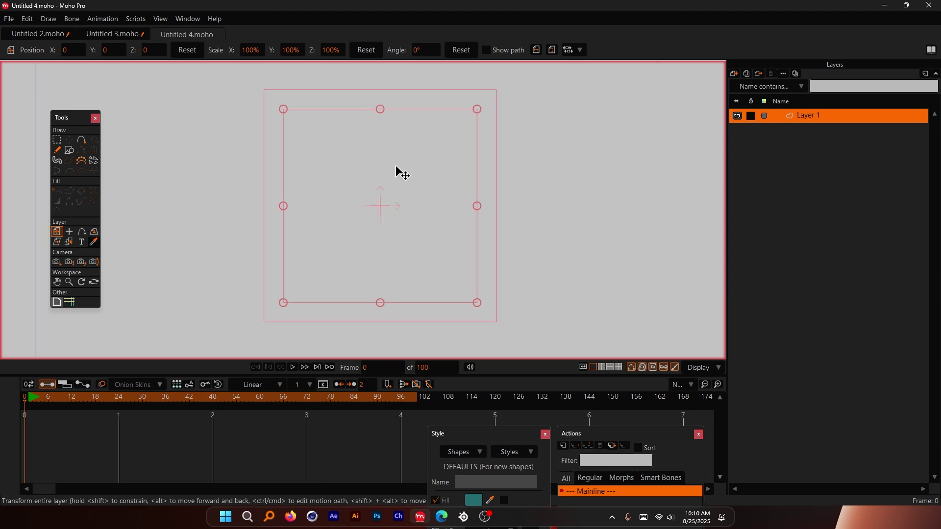
left_click(69, 150)
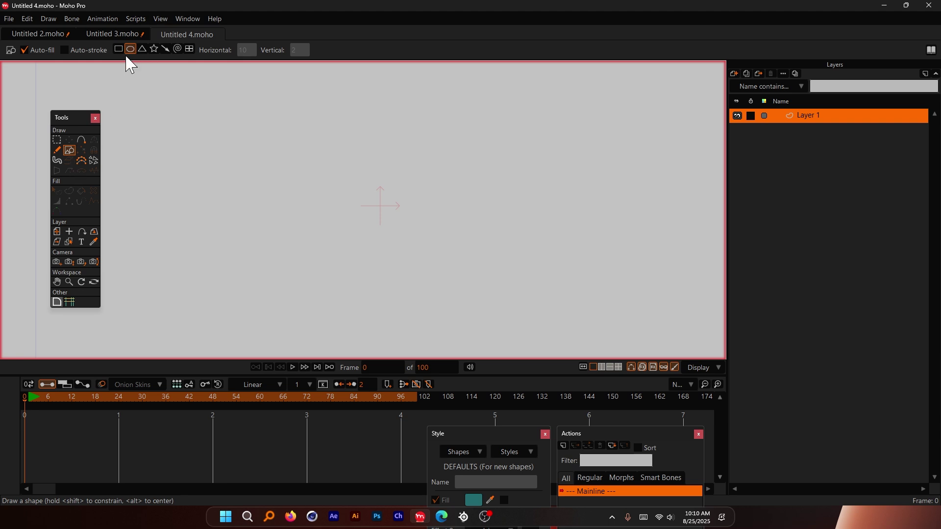
mouse_move(378, 202)
left_mouse_down()
mouse_move(399, 221)
mouse_move(492, 260)
left_mouse_up()
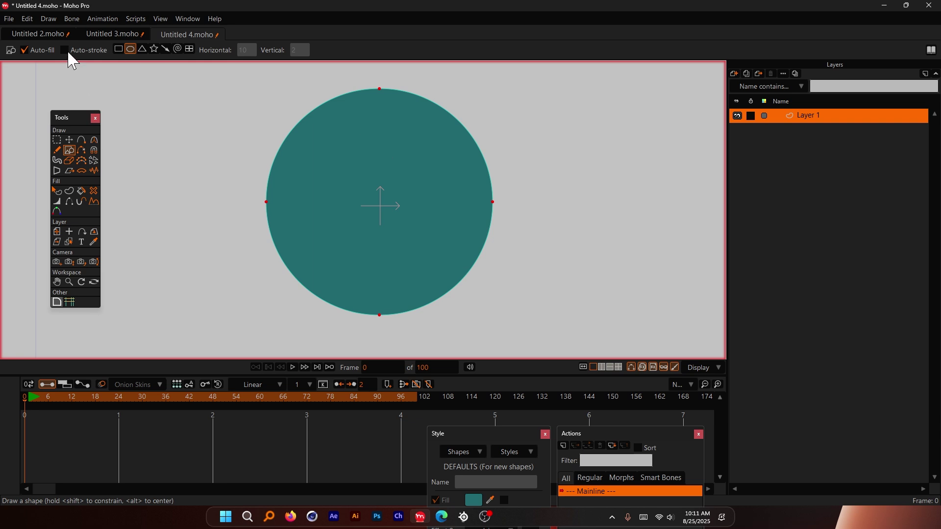
left_click_drag(487, 430, 756, 194)
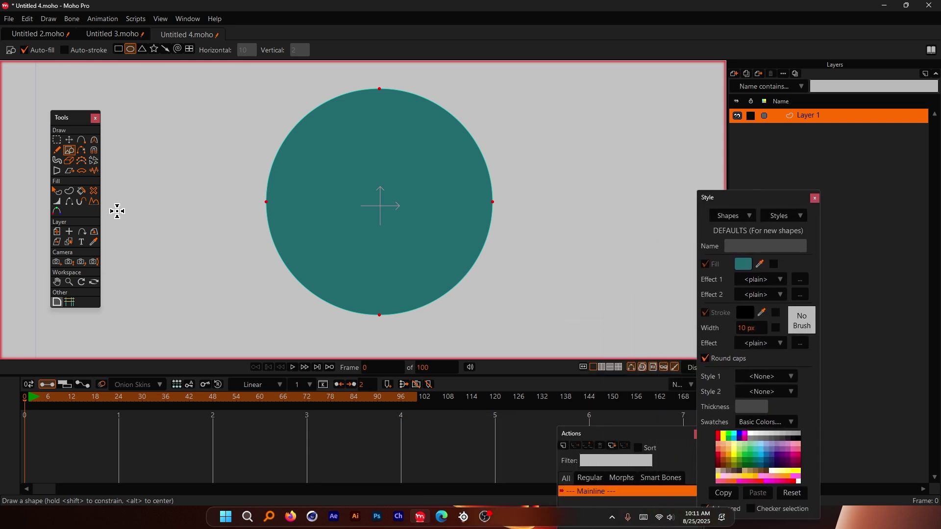
- On a new vector layer, draw a cyan left-eye ellipse and duplicate it to the right
left_click(57, 191)
left_click(734, 73)
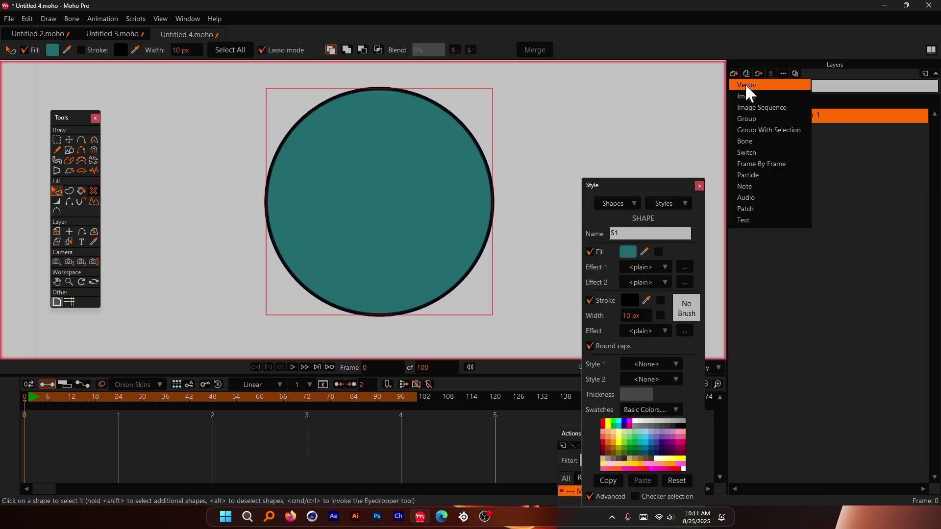
left_click(746, 86)
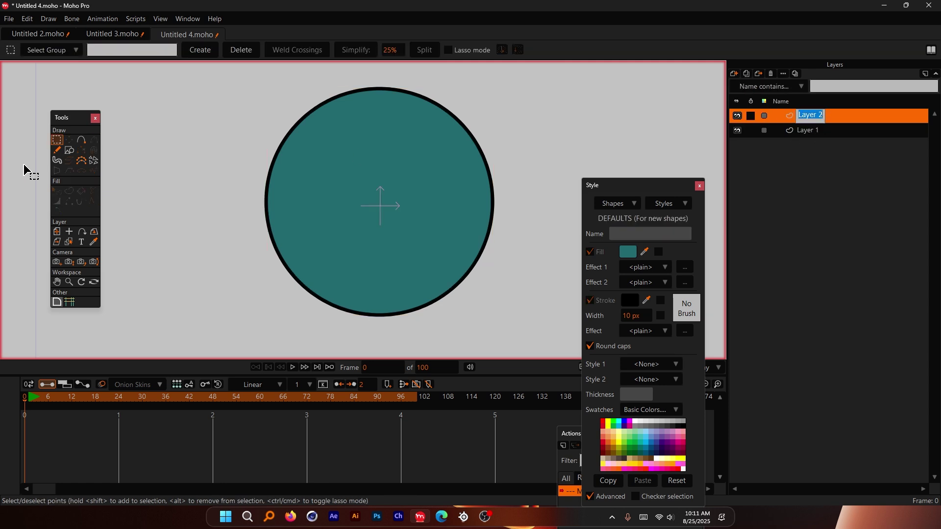
left_click(69, 151)
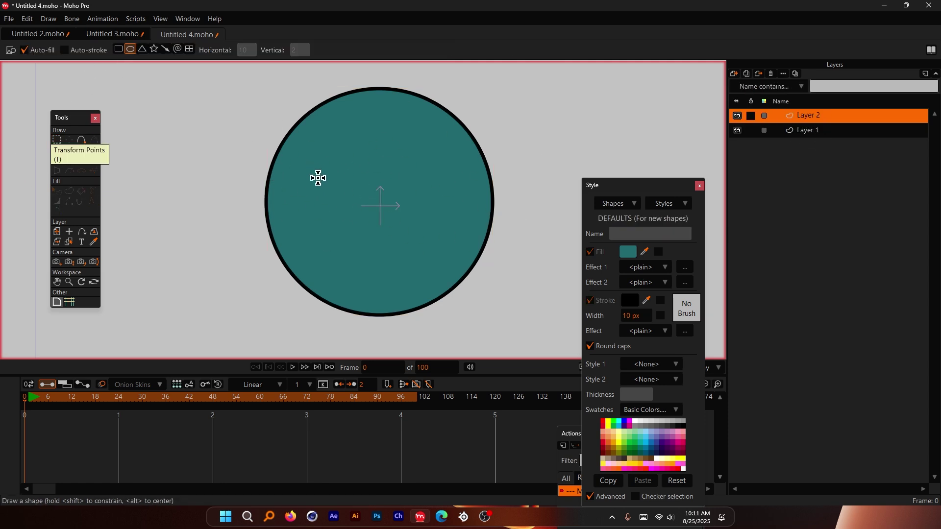
mouse_move(237, 170)
left_mouse_down()
mouse_move(352, 220)
mouse_move(336, 234)
mouse_move(345, 224)
left_mouse_up()
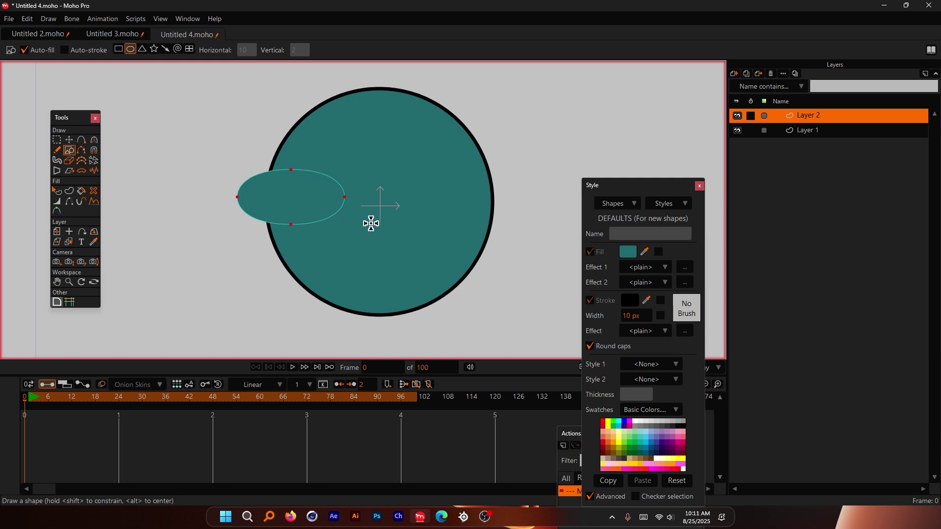
key("ctrl+d")
left_click_drag(322, 198, 472, 201)
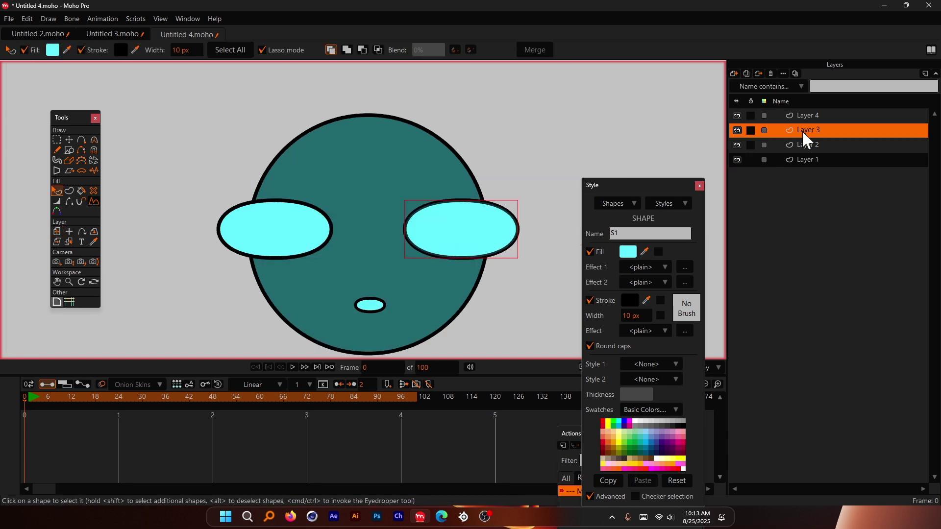
- Add a new vector layer, Layer 5, and move it above Layer 4
left_click(736, 75)
left_click(748, 84)
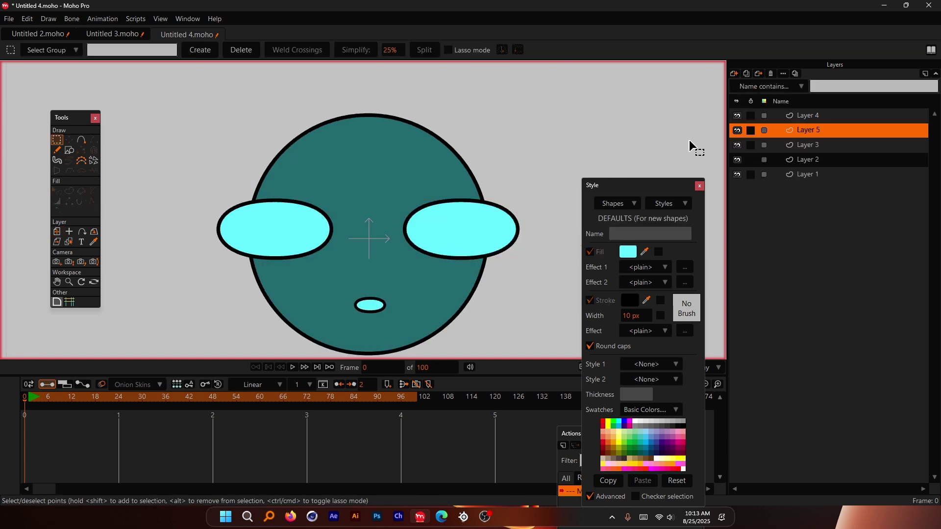
left_click_drag(816, 129, 822, 111)
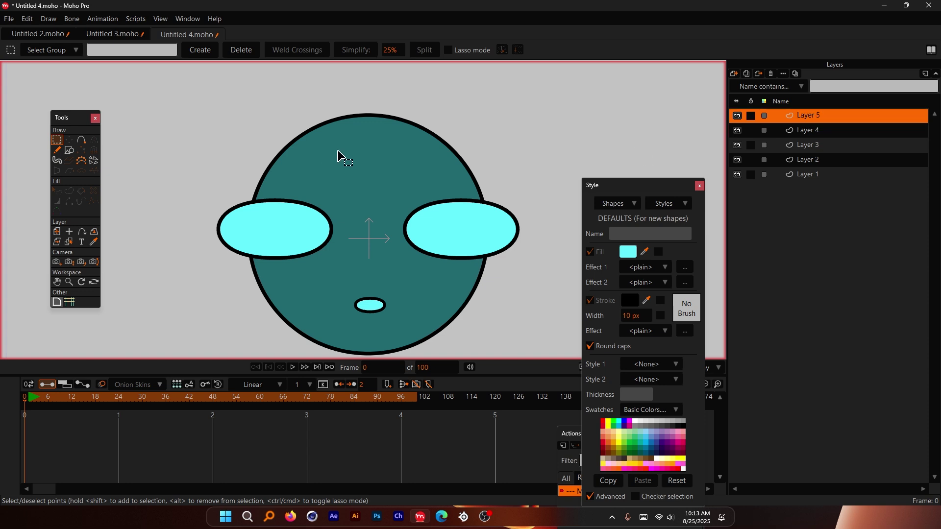
scroll(369, 151, "up", 2)
scroll(368, 150, "up", 1)
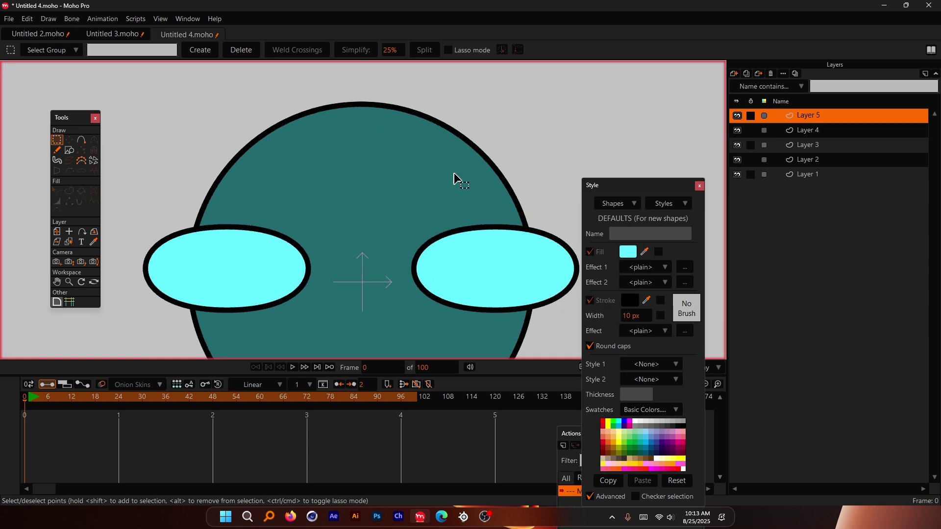
- Draw the cyan dripping hair over the head top with the Freehand tool, redoing the first attempt
left_click(57, 151)
mouse_move(227, 142)
left_mouse_down()
mouse_move(332, 204)
mouse_move(356, 162)
mouse_move(385, 193)
mouse_move(412, 154)
mouse_move(347, 69)
mouse_move(225, 121)
left_mouse_up()
key("ctrl+z")
scroll(206, 231, "down", 2)
scroll(278, 189, "up", 3)
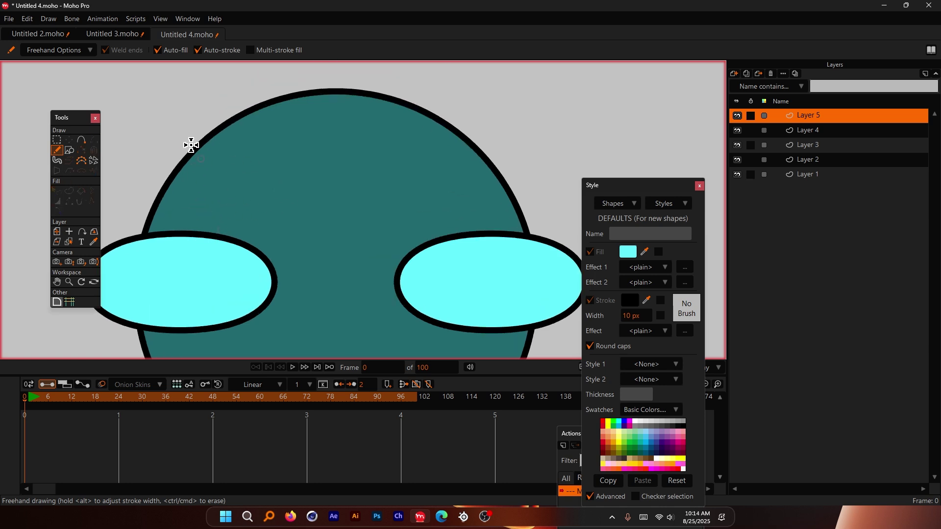
mouse_move(170, 145)
left_mouse_down()
mouse_move(223, 178)
mouse_move(201, 225)
mouse_move(513, 183)
mouse_move(539, 137)
mouse_move(164, 130)
left_mouse_up()
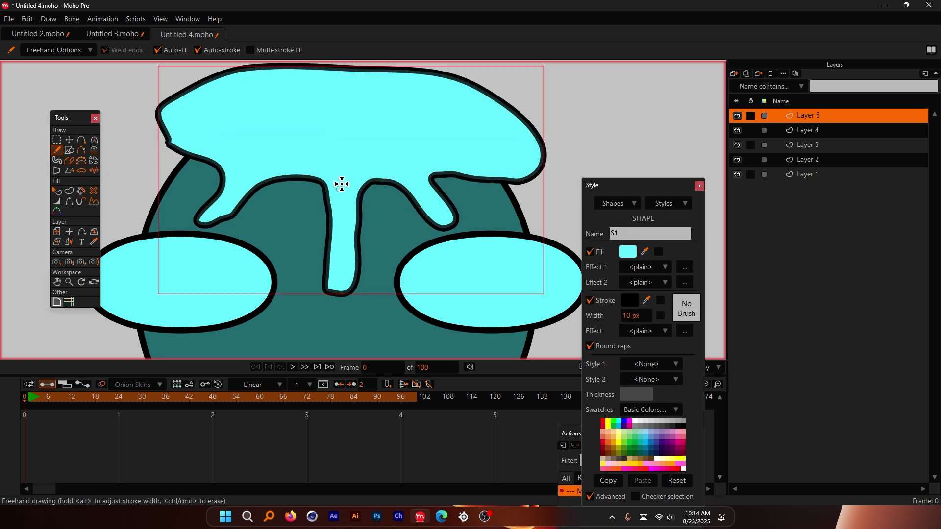
scroll(342, 185, "down", 3)
scroll(325, 161, "up", 2)
scroll(324, 160, "up", 1)
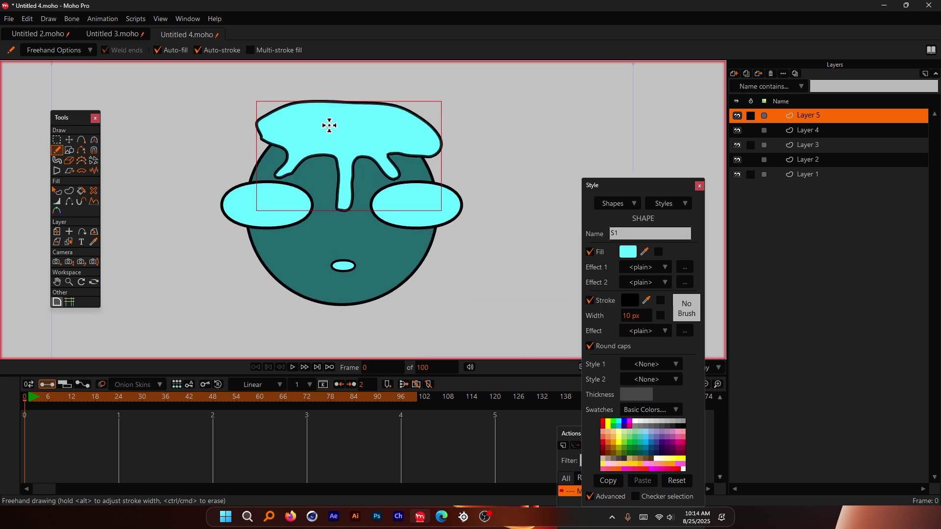
scroll(328, 124, "up", 2)
scroll(369, 140, "down", 1)
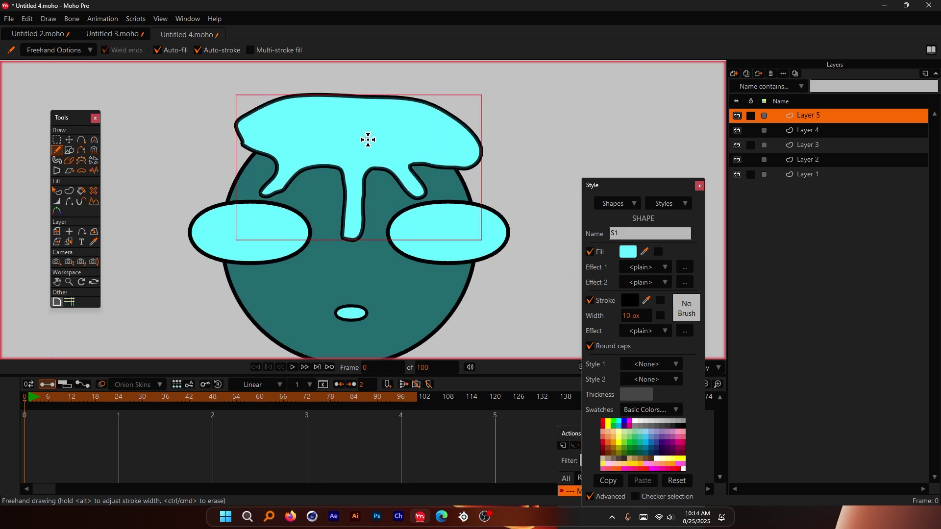
- Select Layers 1 through 5 and group them with Group With Selection
left_click(807, 174)
left_click(813, 115, "shift")
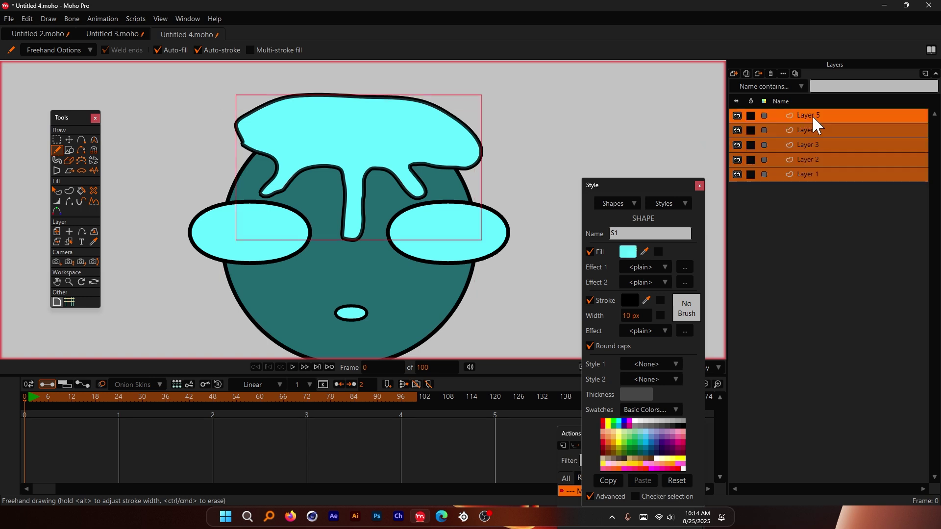
scroll(351, 135, "down", 1)
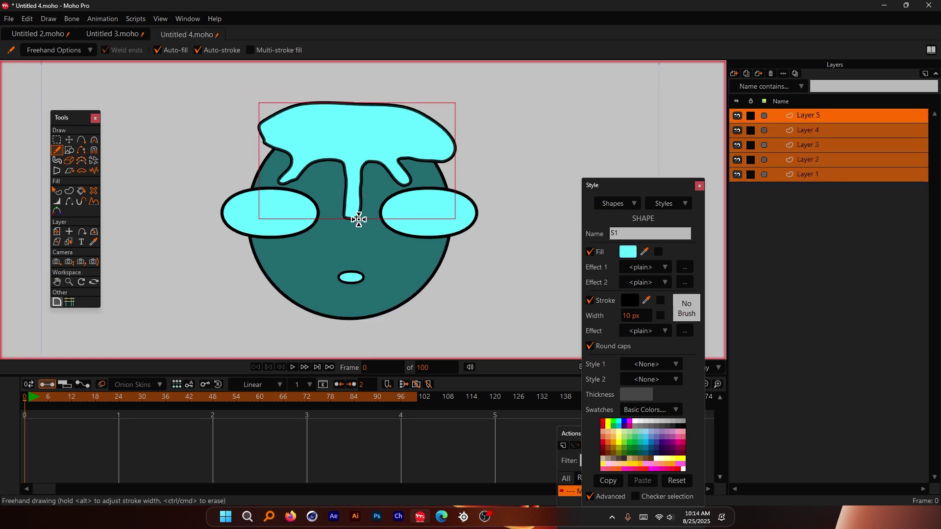
left_click(826, 113)
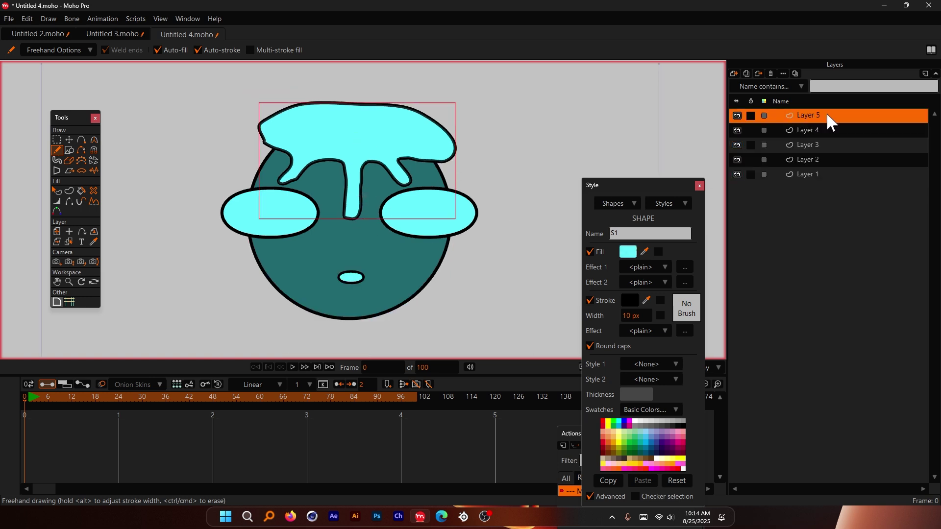
left_click(823, 173)
left_click(827, 113, "shift")
right_click(828, 114)
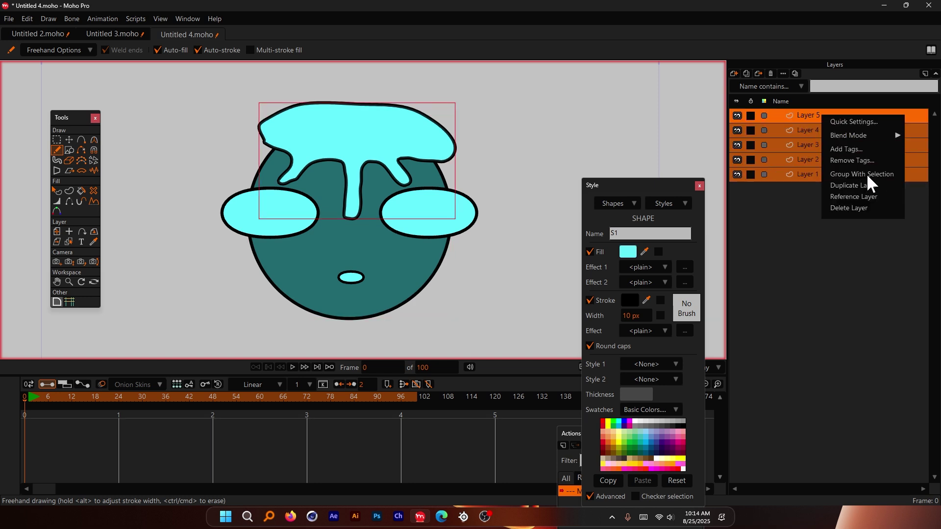
left_click(866, 174)
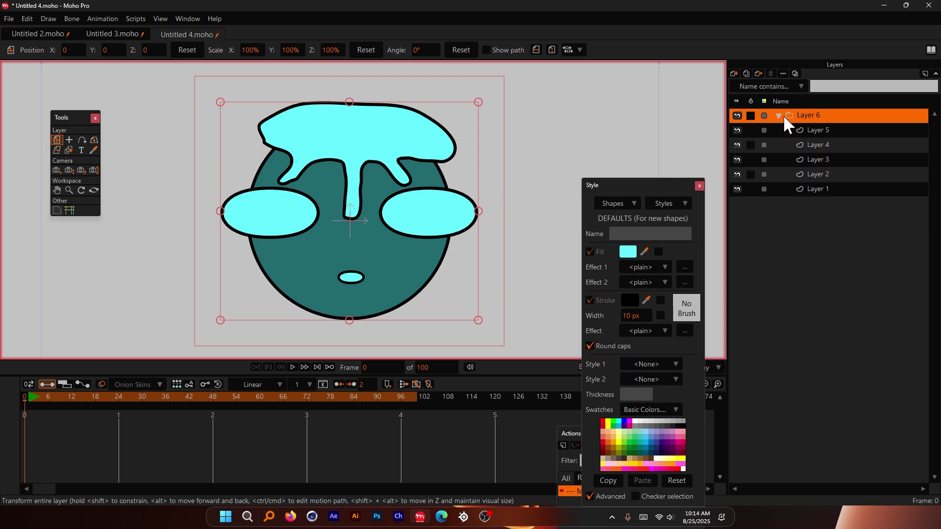
- In the group's Layer Settings Masking tab, try Reveal all, then apply Hide all
double_click(812, 116)
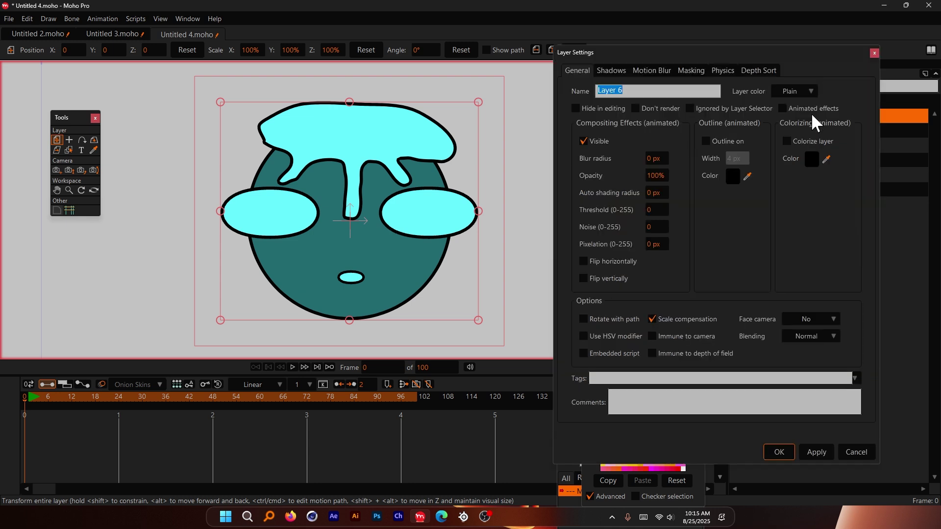
left_click(703, 69)
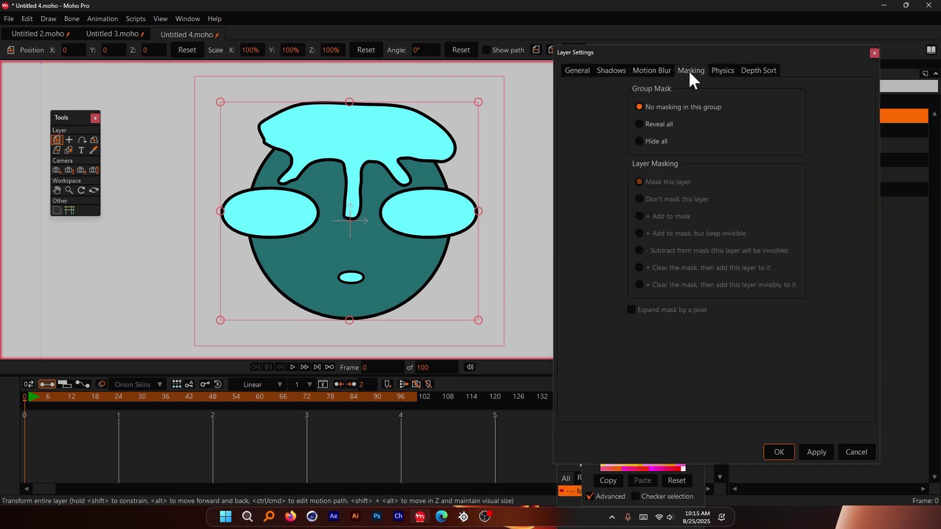
left_click(660, 141)
left_click(819, 449)
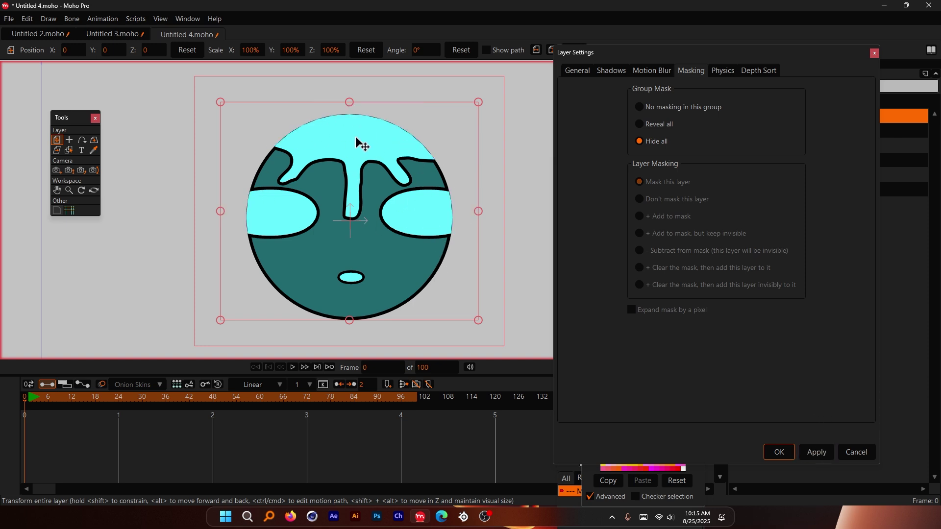
left_click(817, 452)
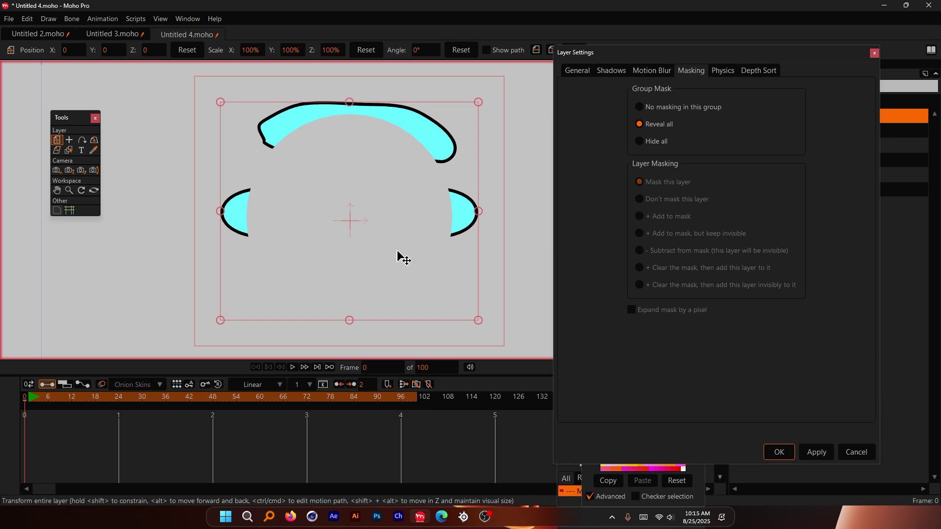
left_click_drag(746, 56, 580, 64)
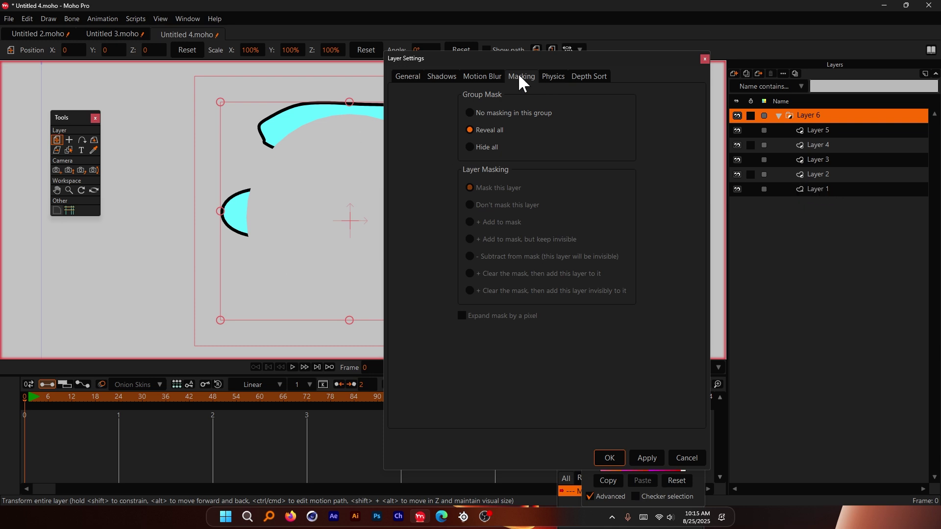
left_click_drag(514, 58, 652, 48)
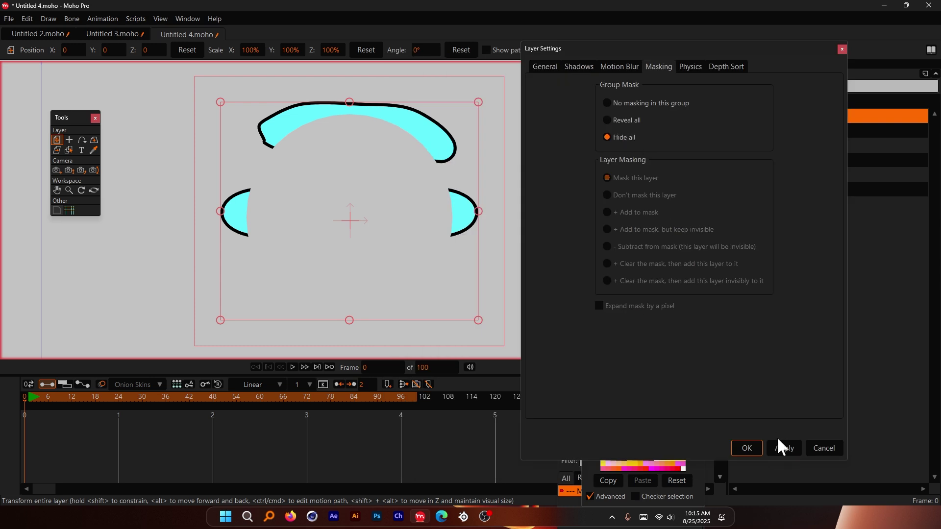
left_click(783, 448)
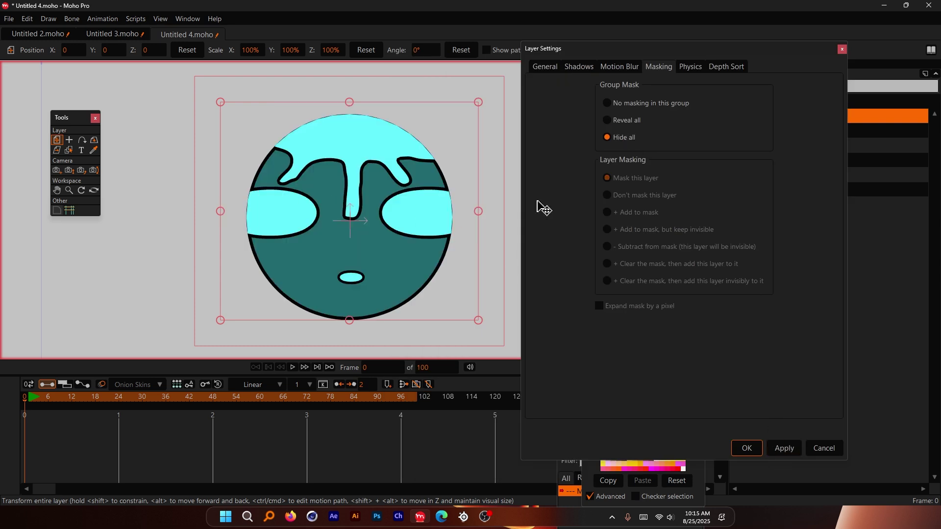
- Confirm the group settings with OK and zoom in on the eye edges
left_click(747, 448)
scroll(461, 206, "up", 8)
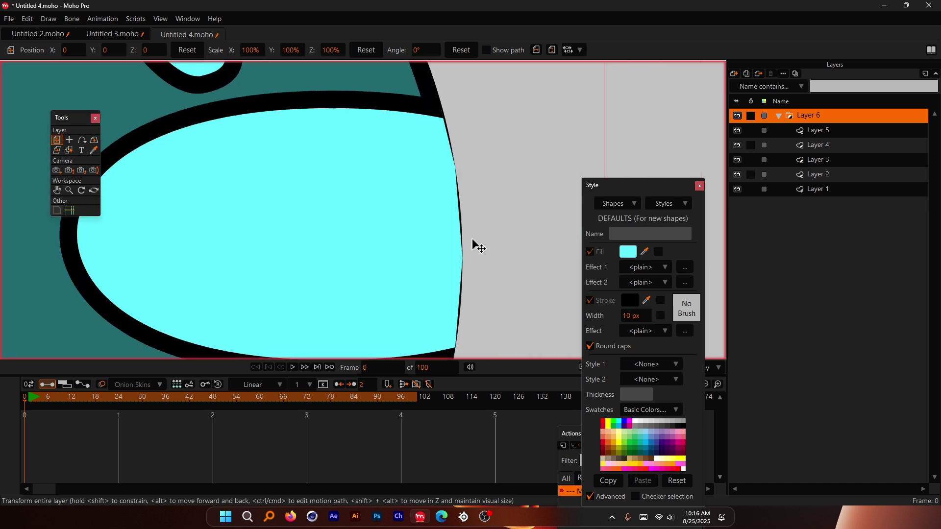
scroll(475, 243, "up", 5)
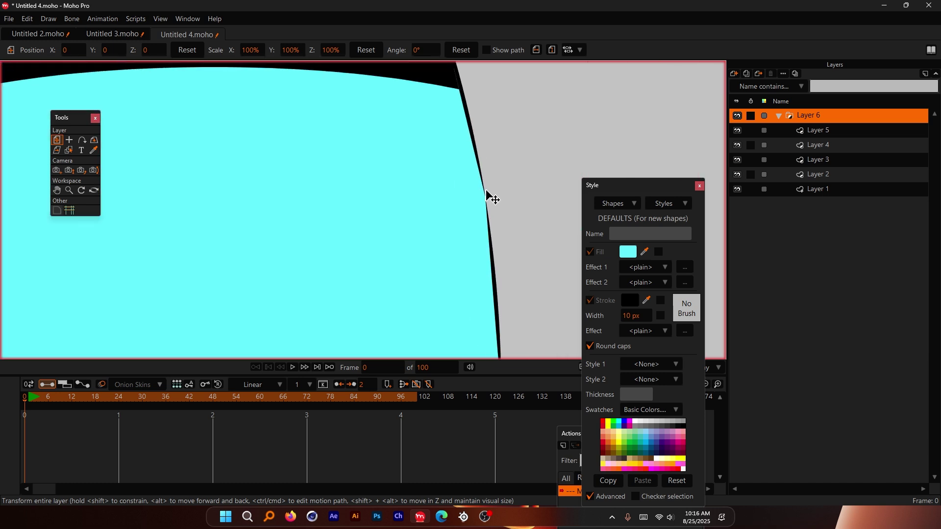
scroll(461, 104, "up", 2)
scroll(474, 186, "down", 2)
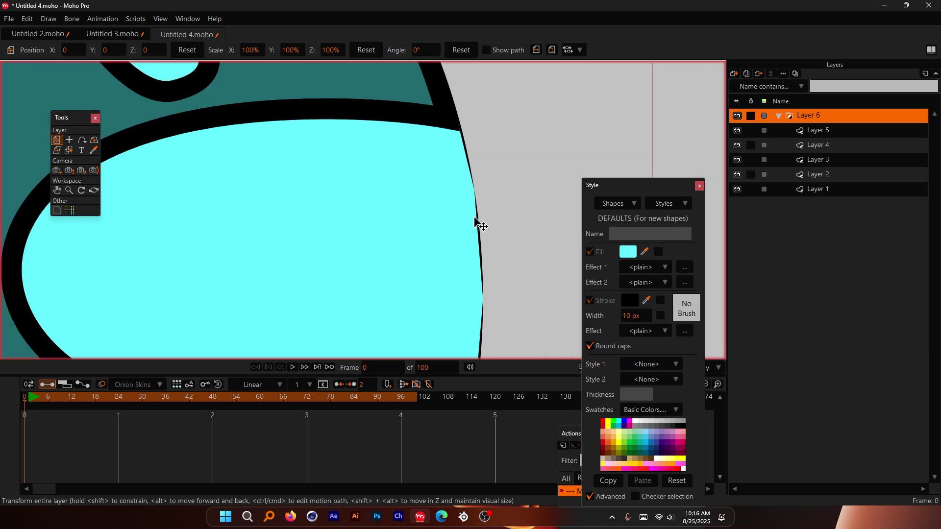
scroll(498, 201, "down", 5)
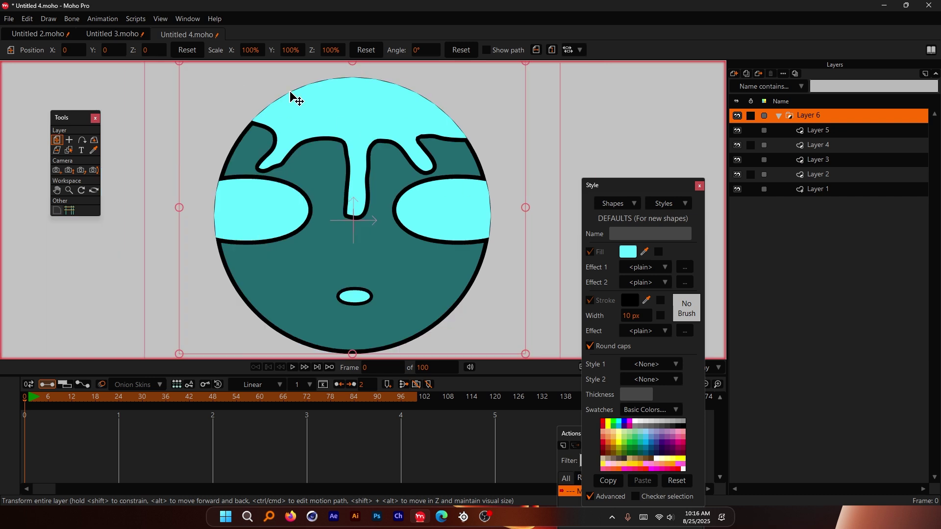
scroll(225, 204, "up", 5)
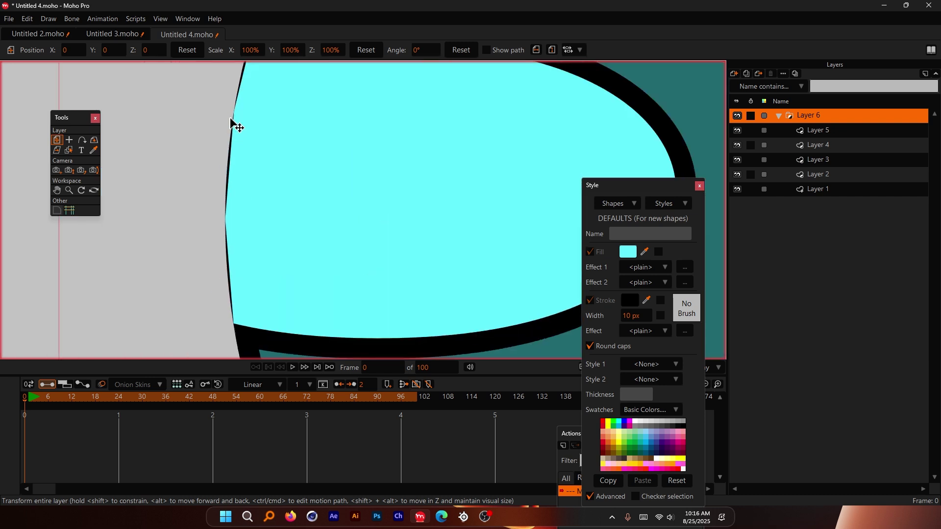
scroll(237, 198, "up", 2)
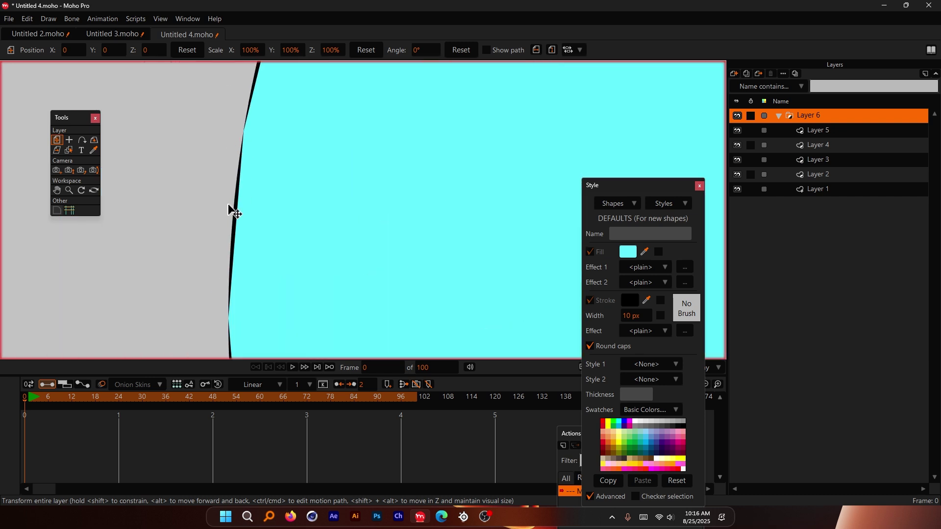
scroll(237, 206, "down", 2)
scroll(247, 179, "up", 2)
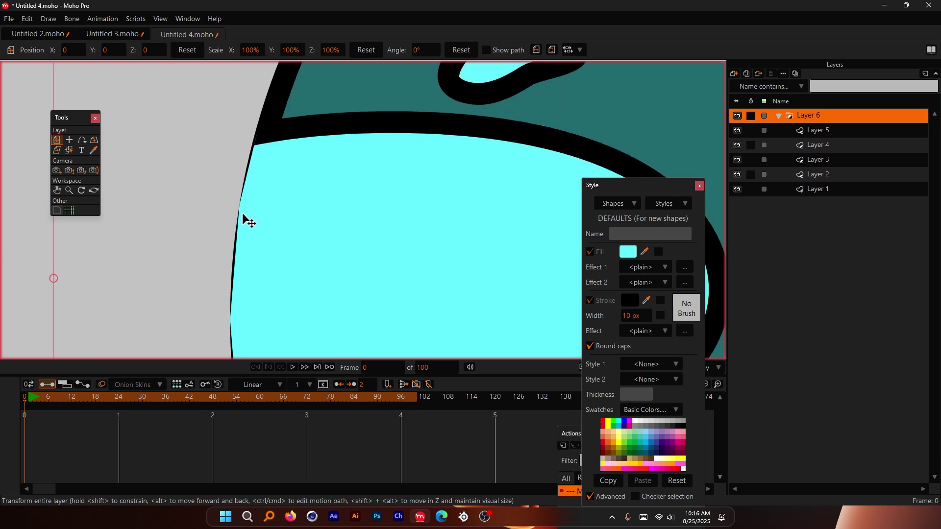
scroll(201, 167, "down", 2)
scroll(235, 252, "down", 4)
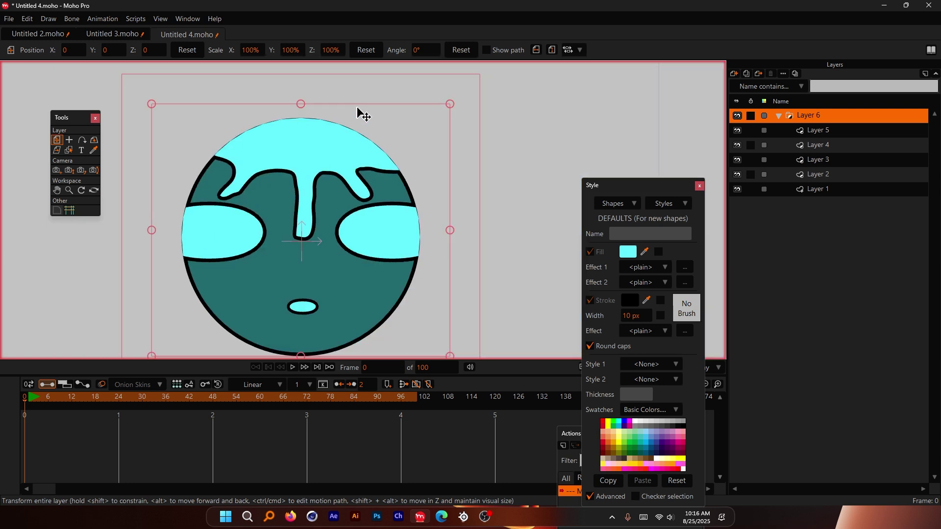
- Render a frame 0 test preview, inspect the clipped eyes and hair, then close it
key("ctrl+r")
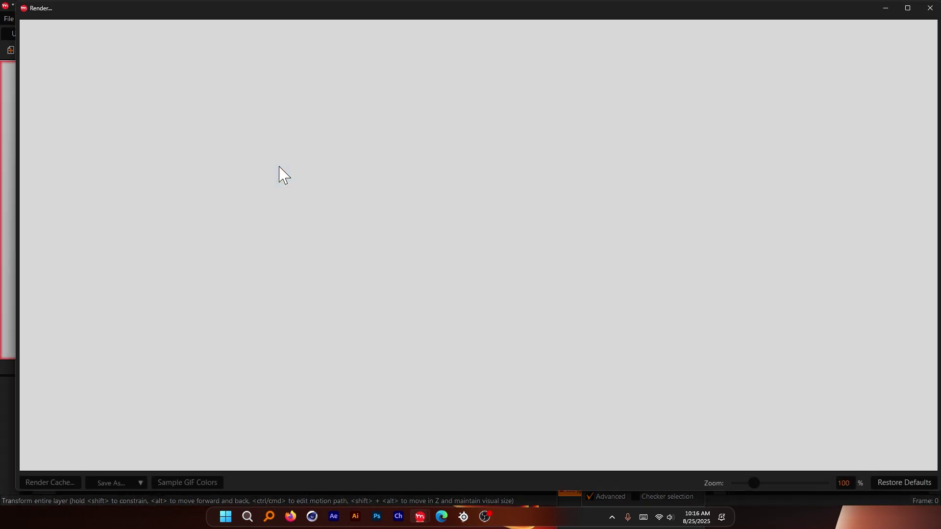
scroll(273, 201, "up", 3)
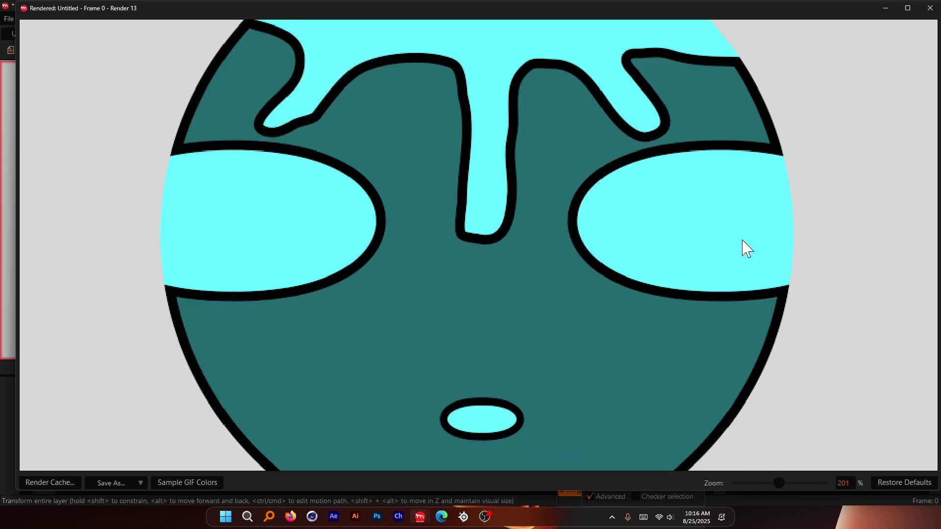
scroll(647, 287, "down", 3)
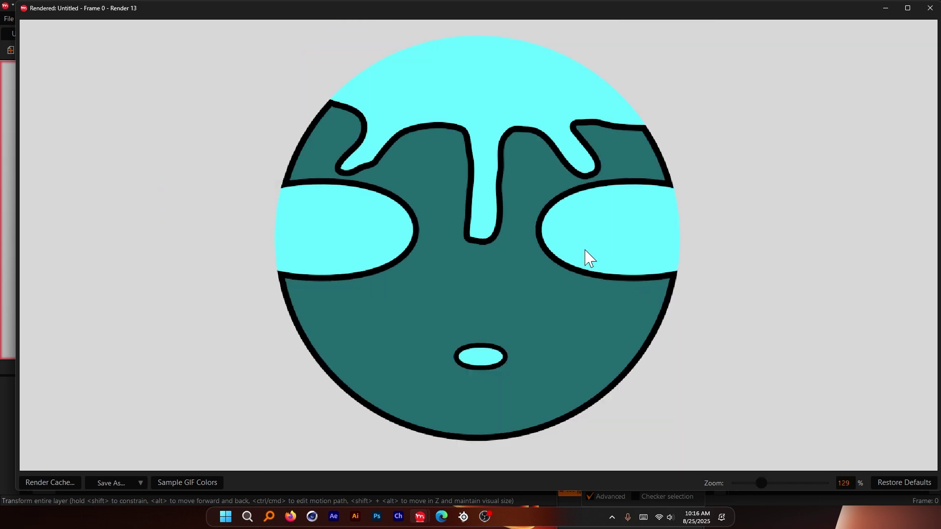
key("Escape")
- Select Layer 1, the teal face circle, and zoom in on the left eye edge
scroll(305, 183, "down", 2)
scroll(248, 235, "up", 2)
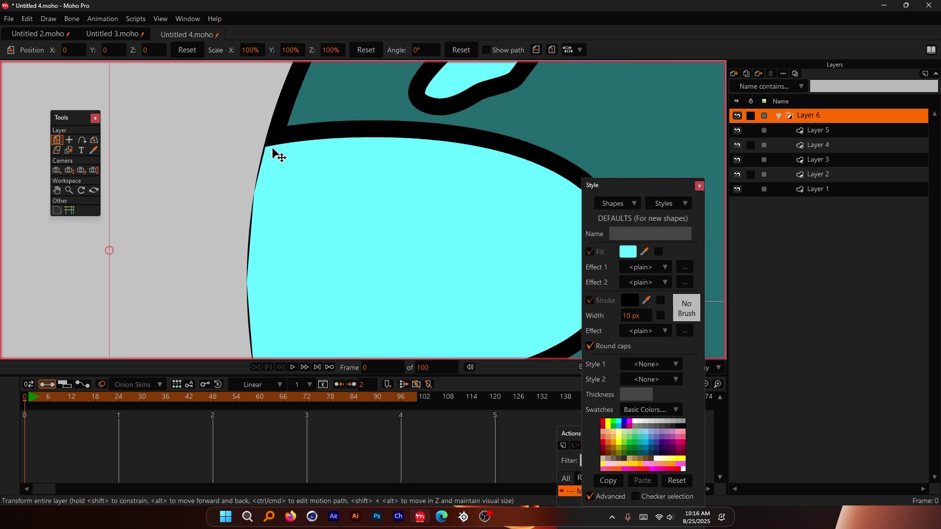
left_click(818, 189)
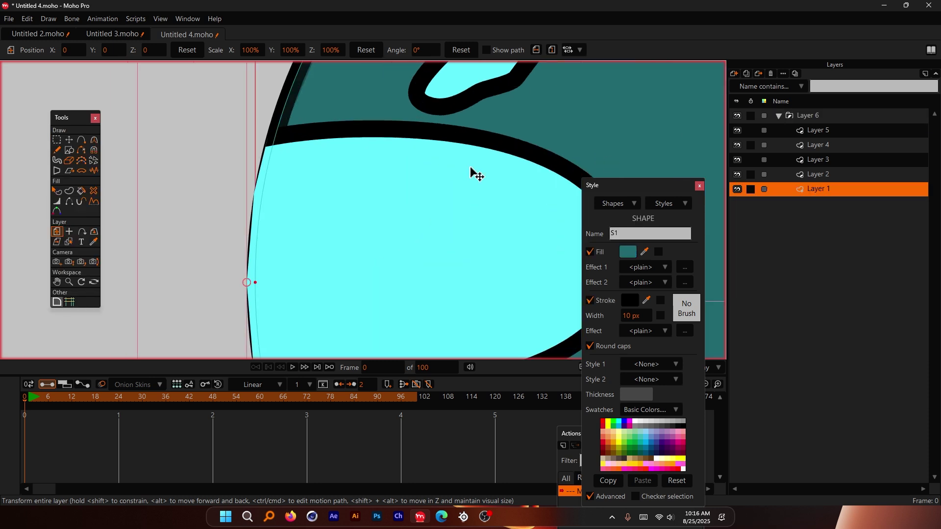
scroll(236, 157, "down", 3)
scroll(235, 156, "up", 3)
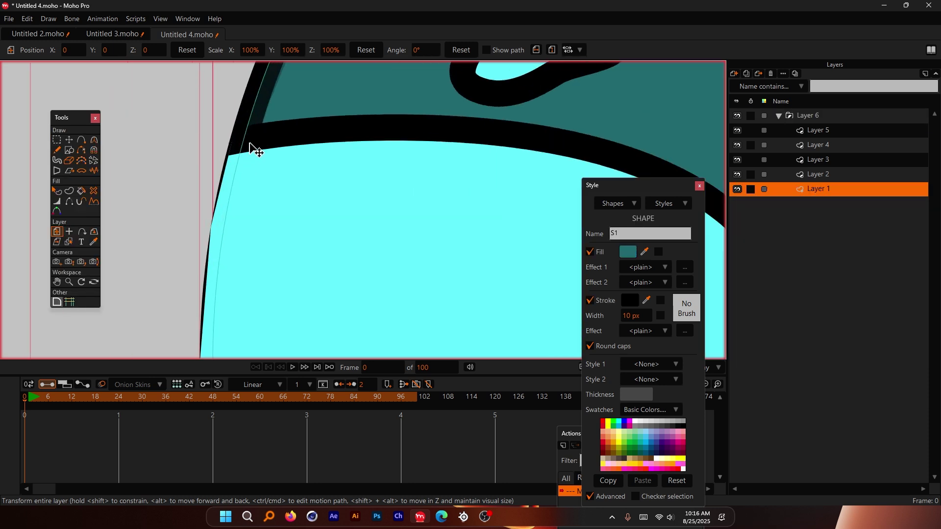
scroll(240, 191, "down", 3)
scroll(228, 175, "up", 3)
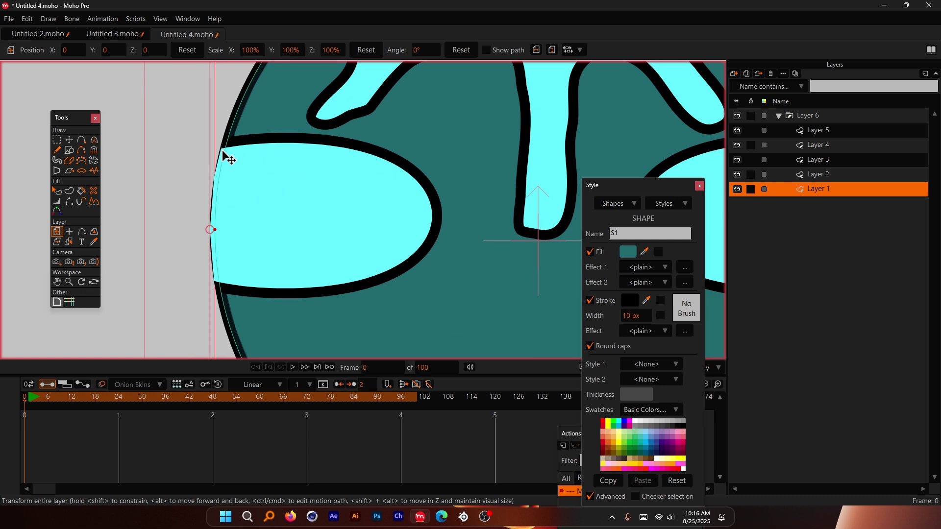
- Enable Exclude strokes in Layer 1's masking settings, then zoom in to check the eye edge
double_click(833, 188)
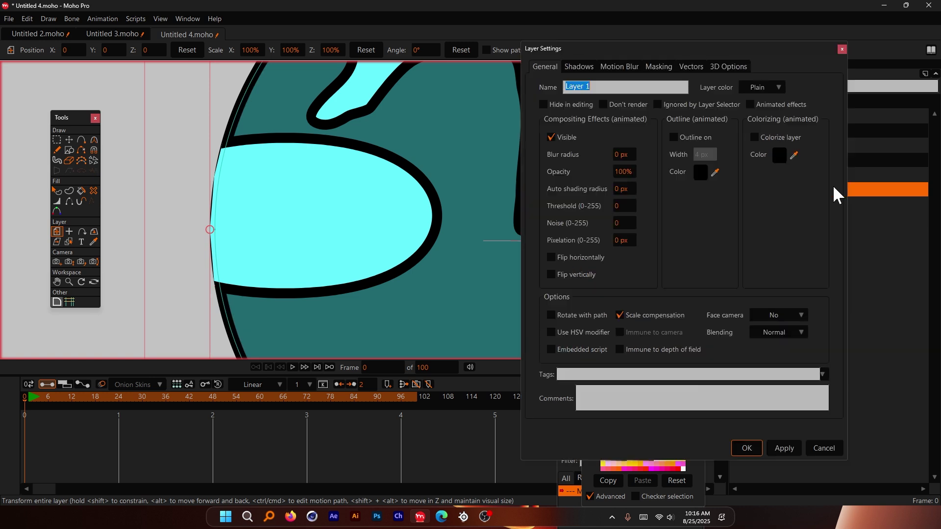
left_click(662, 68)
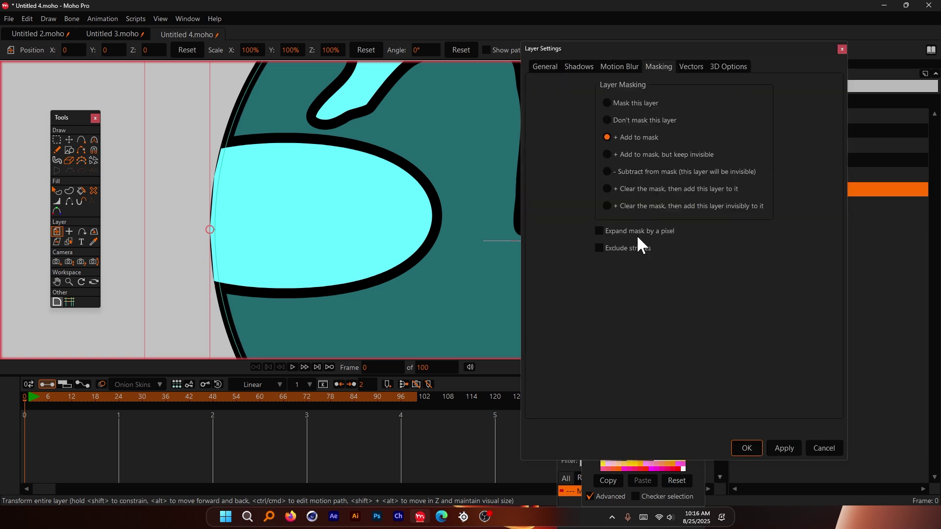
left_click(619, 250)
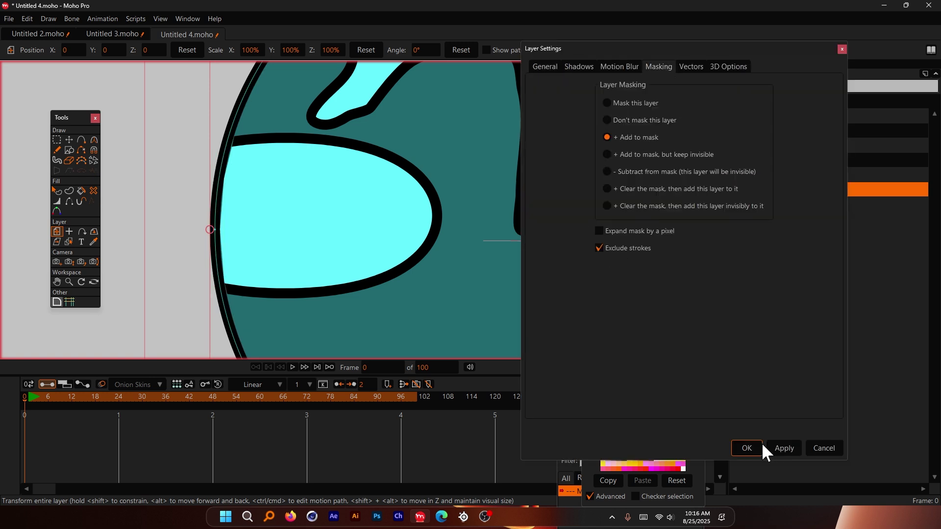
left_click(747, 448)
scroll(219, 143, "up", 3)
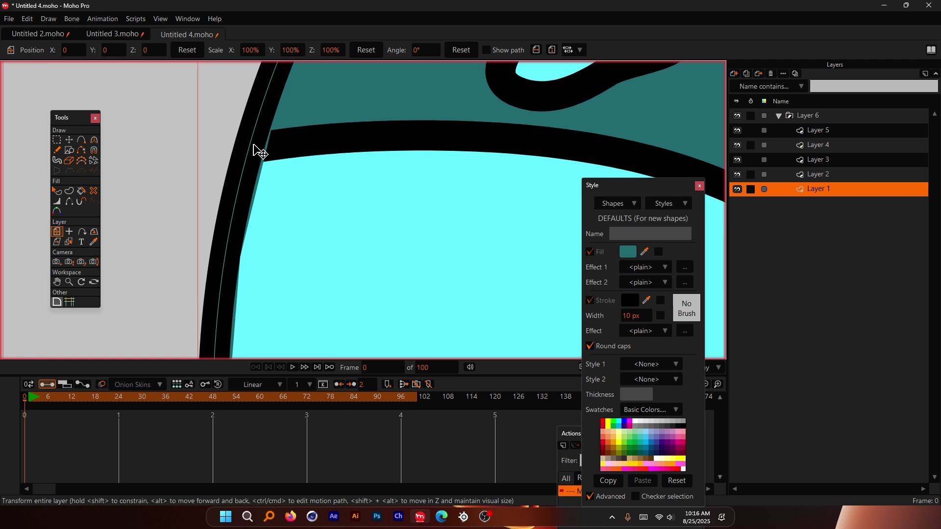
scroll(231, 164, "down", 3)
scroll(260, 120, "up", 4)
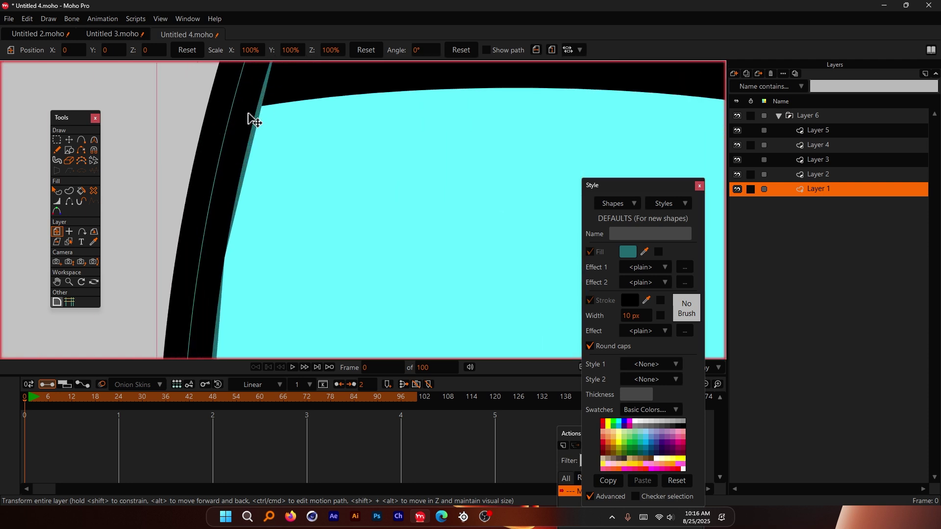
scroll(237, 204, "down", 3)
scroll(229, 280, "up", 3)
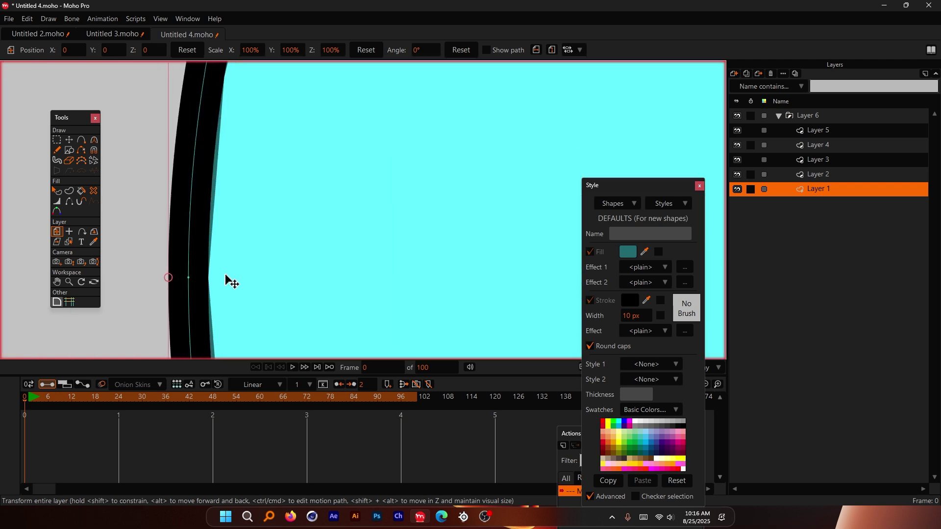
scroll(233, 280, "down", 5)
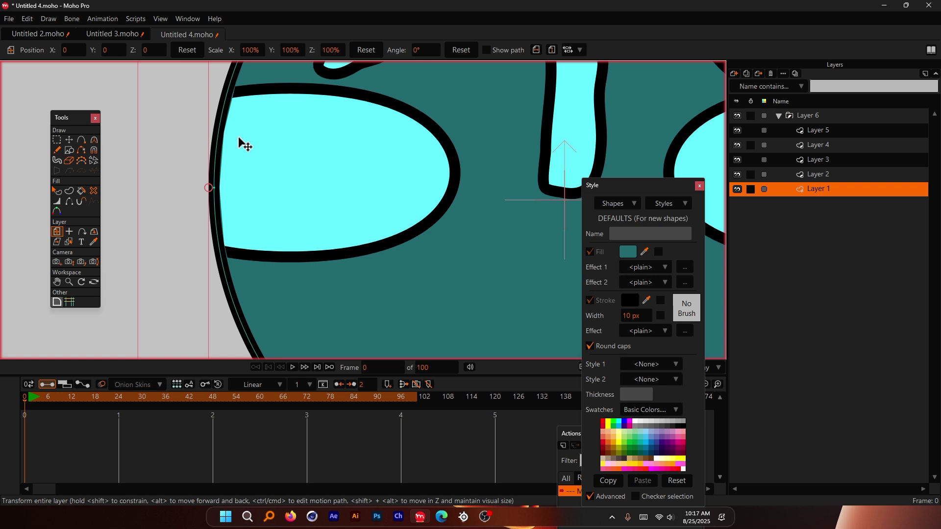
- Render a second test preview, check the clean masked edges, and close the render window
key("ctrl+r")
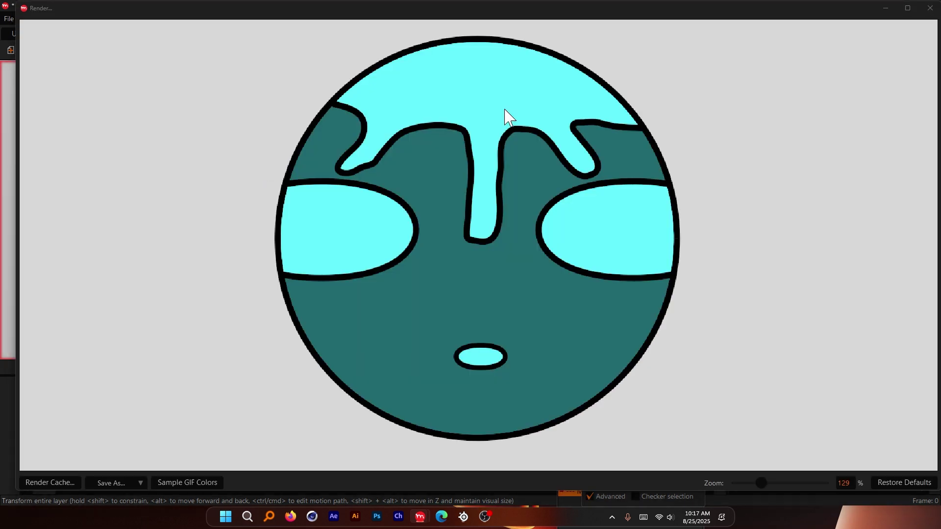
scroll(191, 172, "up", 2)
scroll(126, 185, "down", 3)
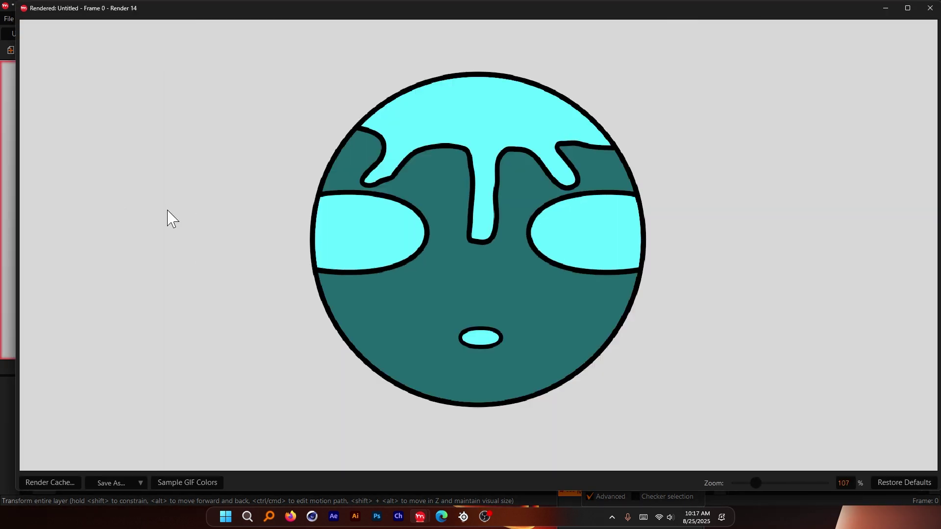
left_click(930, 8)
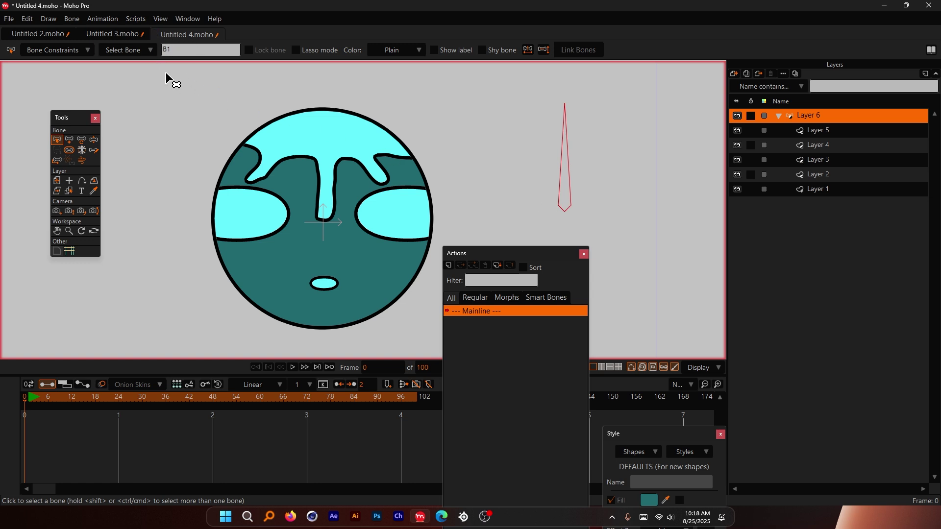
- Create the B1 action and set the bone's strength to 0 at frame 0
left_click(448, 265)
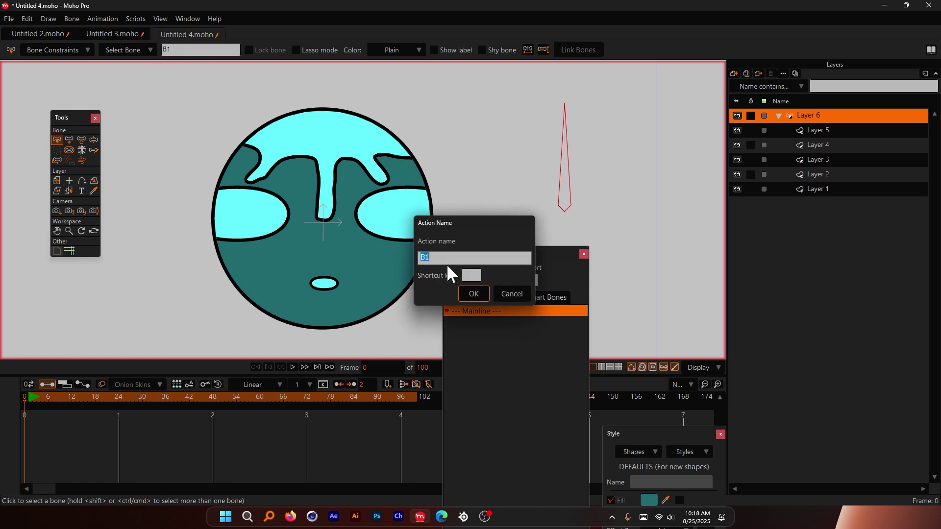
left_click(471, 293)
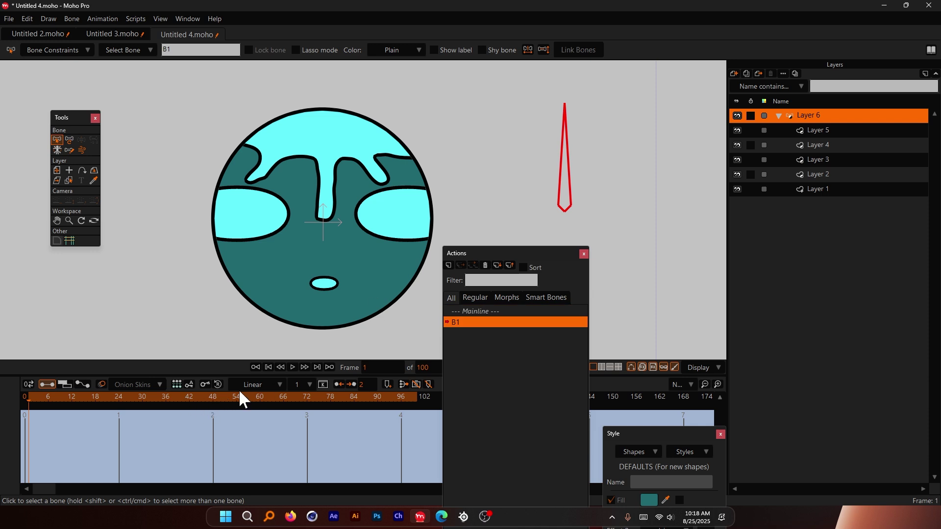
left_click(213, 401)
left_click(70, 139)
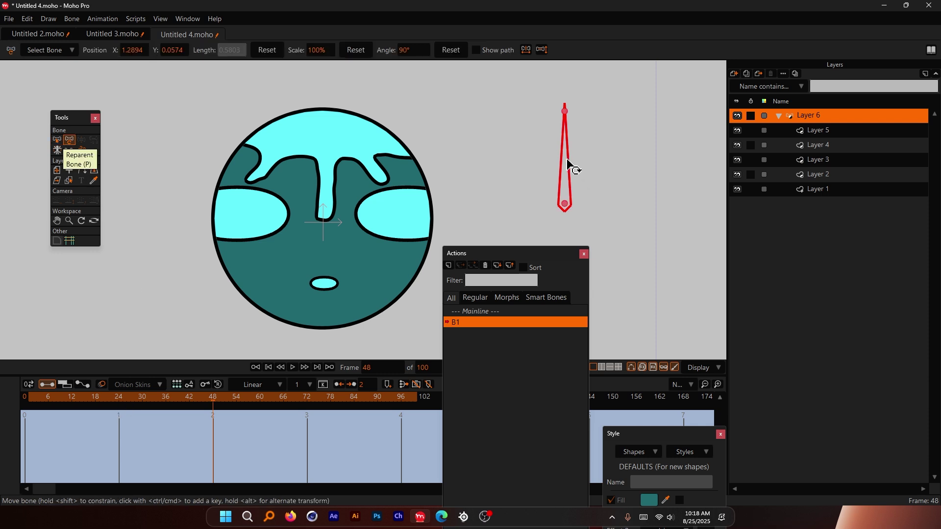
left_click(25, 395)
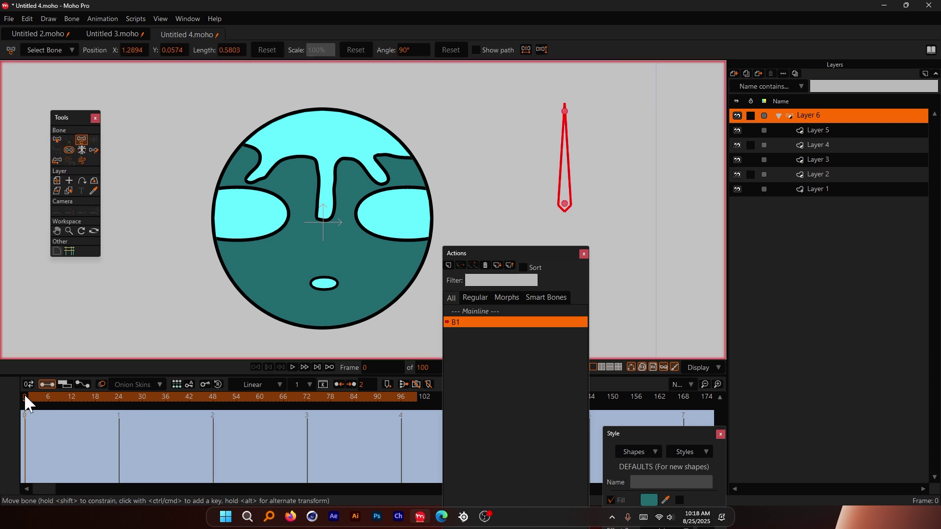
left_click(69, 150)
left_click_drag(627, 167, 546, 161)
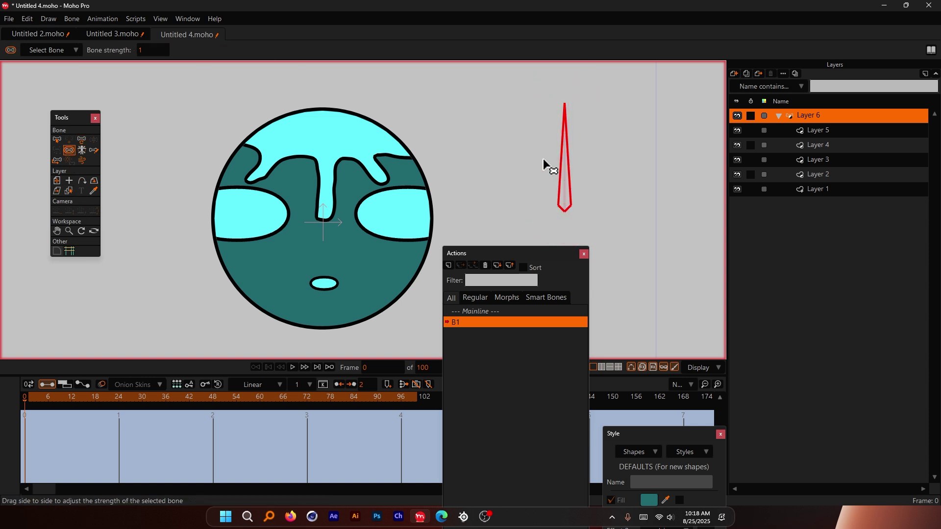
- Rotate the bone to 180° at frame 48 to key the turned pose
left_click(215, 399)
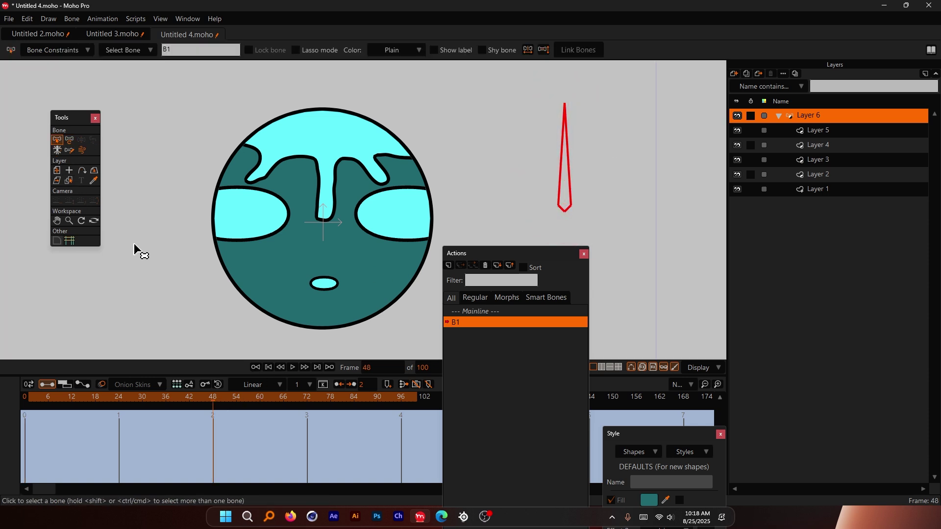
left_click(69, 141)
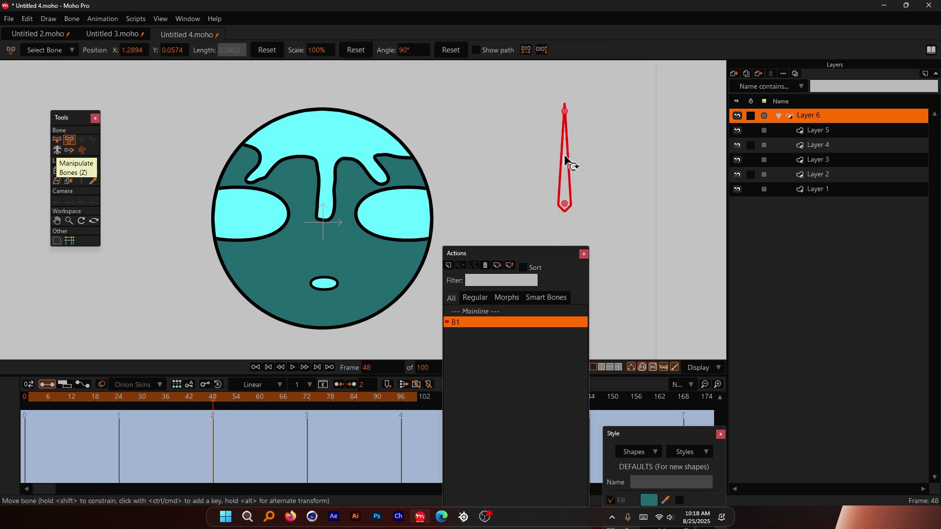
left_click_drag(567, 160, 520, 212)
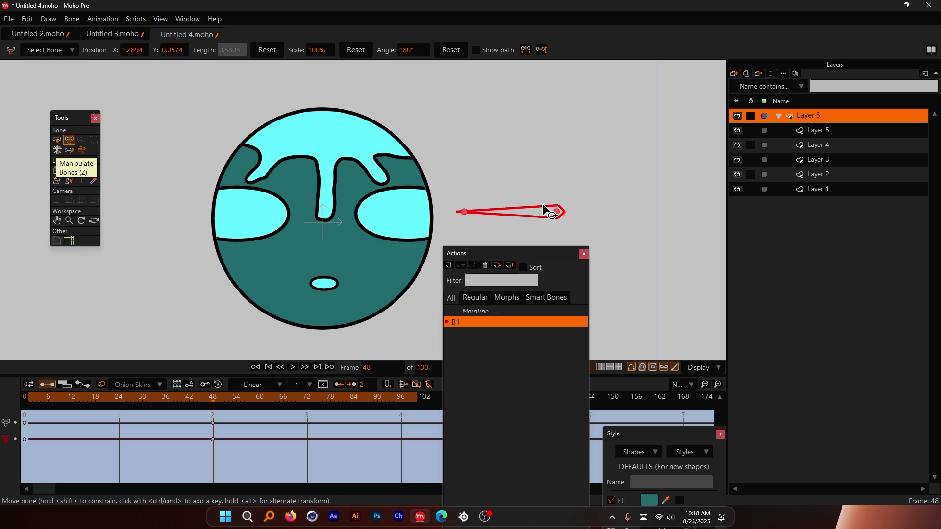
- Squeeze the round head outline on Layer 1 into an oval
left_click(820, 189)
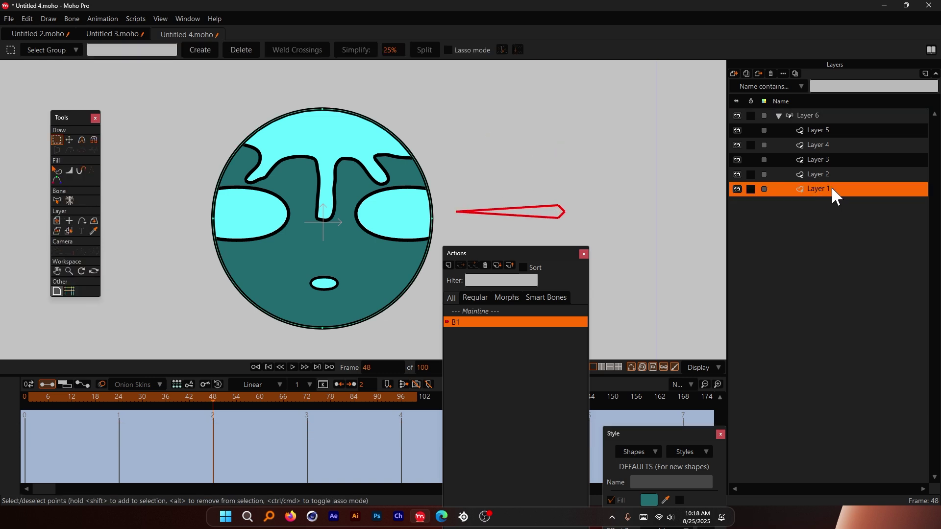
left_click(69, 141)
left_click_drag(392, 270, 393, 272)
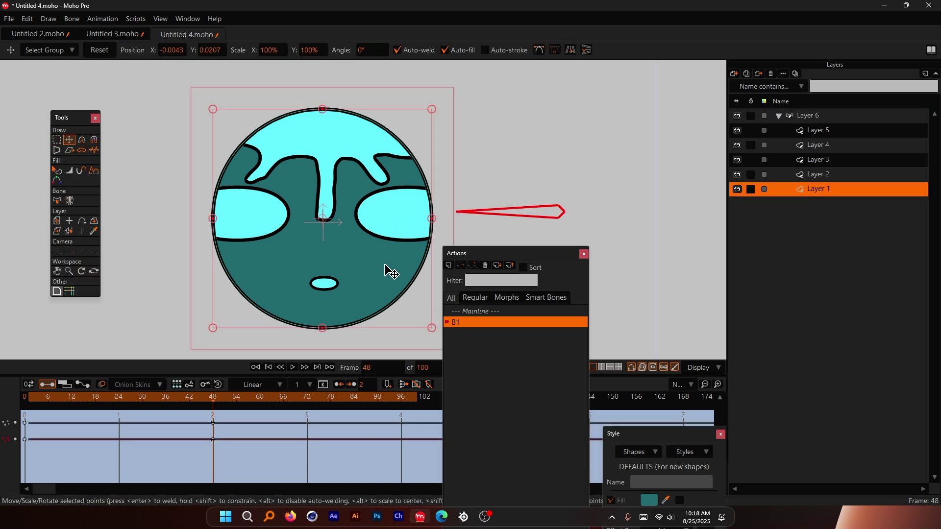
left_click_drag(432, 219, 406, 224)
scroll(319, 210, "up", 3)
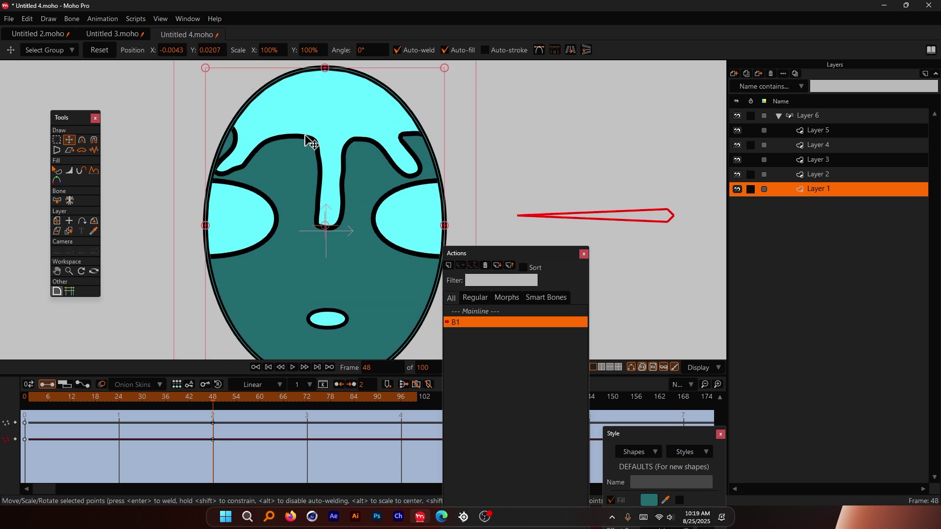
scroll(300, 210, "down", 2)
- Slide the right eye (Layer 3) and left eye (Layer 2) toward the left
left_click(399, 185)
left_click_drag(399, 185, 358, 188)
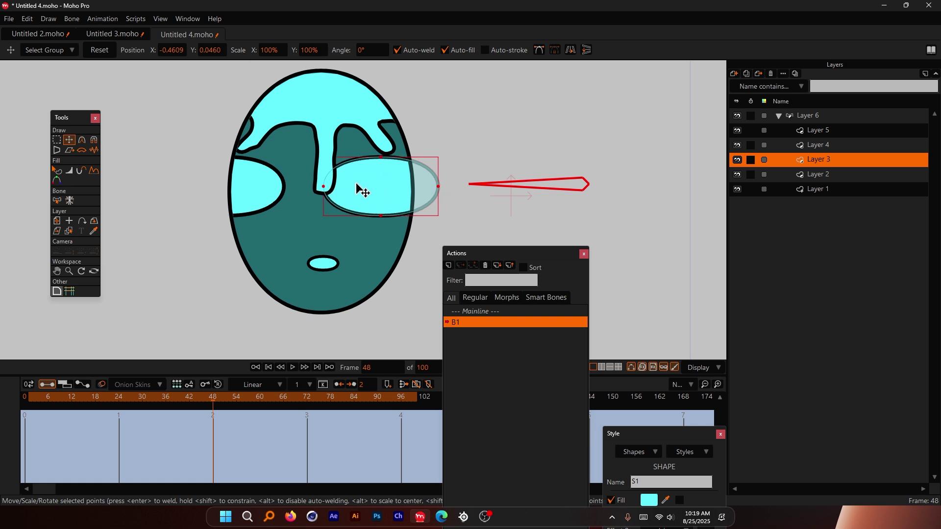
left_click(269, 189)
left_click(267, 191)
left_click_drag(264, 193, 250, 195)
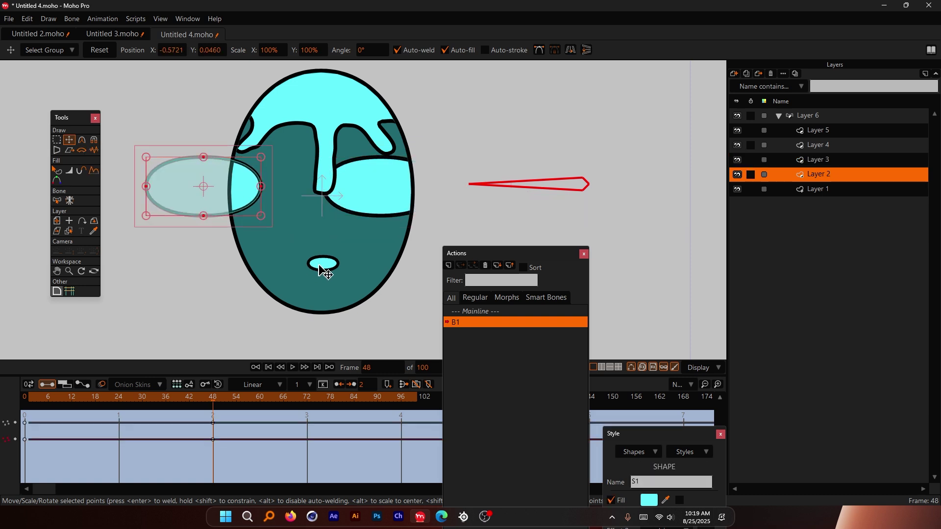
- Move the mouth on Layer 4 to the left and preview the turn
left_click(321, 271)
scroll(299, 297, "up", 3)
left_click_drag(368, 297, 304, 290)
scroll(303, 289, "down", 3)
left_click_drag(197, 398, 213, 421)
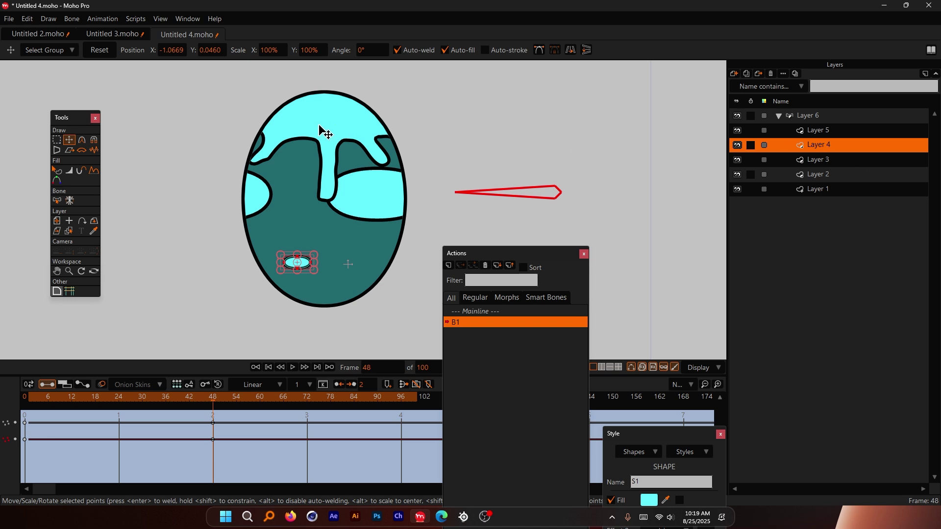
- Shift the top cap shape on Layer 5 left and narrow it
left_click(351, 131, "ctrl+alt")
mouse_move(347, 131)
left_mouse_down()
mouse_move(316, 132)
mouse_move(353, 132)
left_mouse_up()
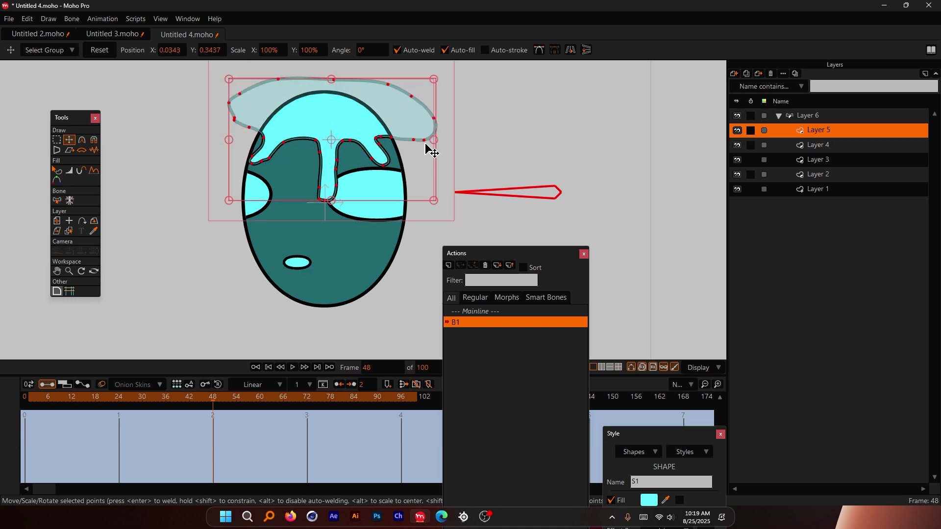
scroll(358, 217, "down", 1)
scroll(330, 248, "up", 1)
scroll(372, 257, "down", 1)
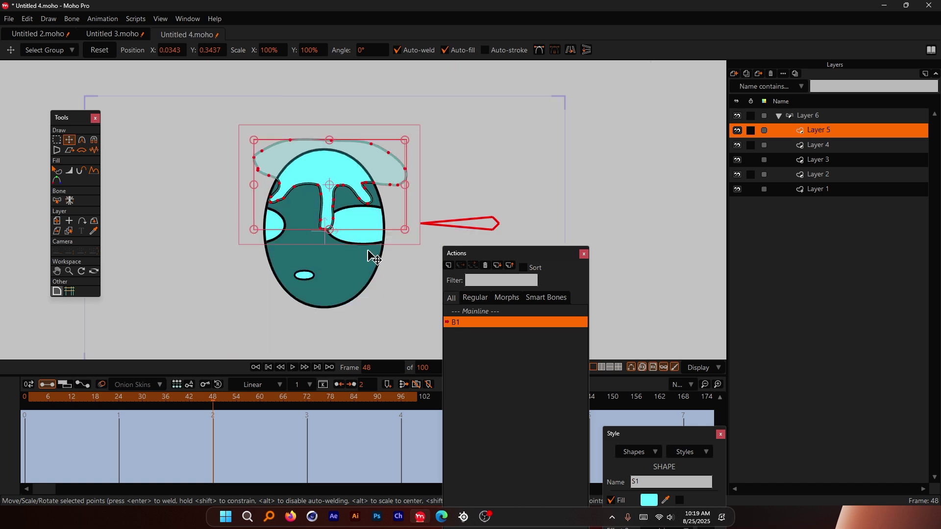
scroll(389, 221, "up", 1)
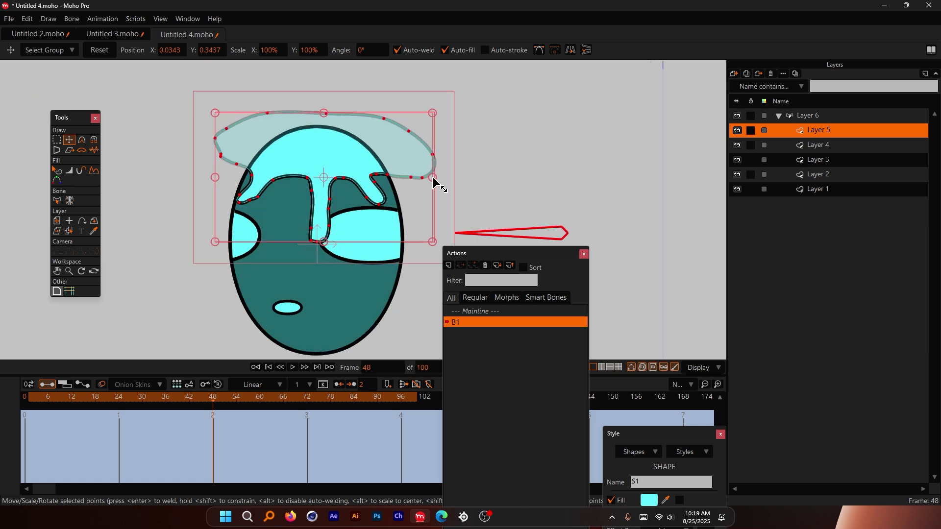
left_click_drag(434, 179, 365, 181)
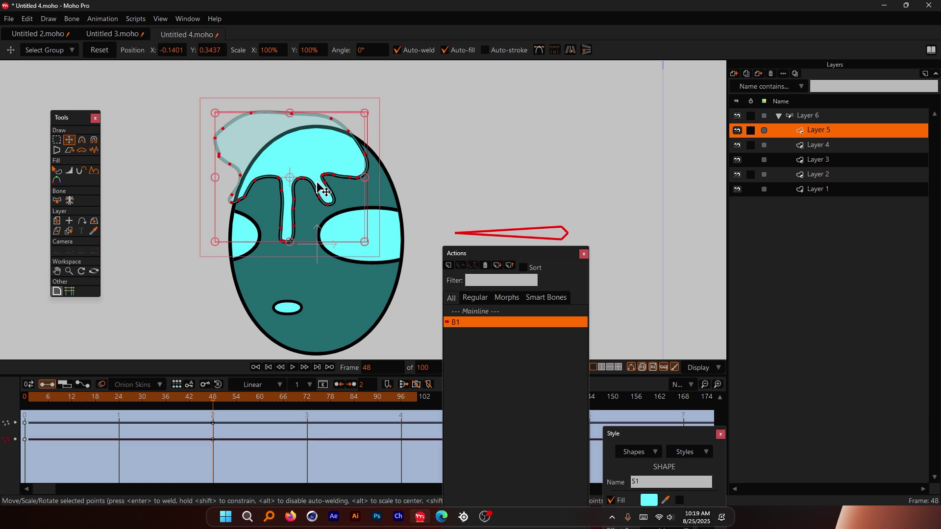
key("ctrl+z")
key("ctrl+z")
key("ctrl+z")
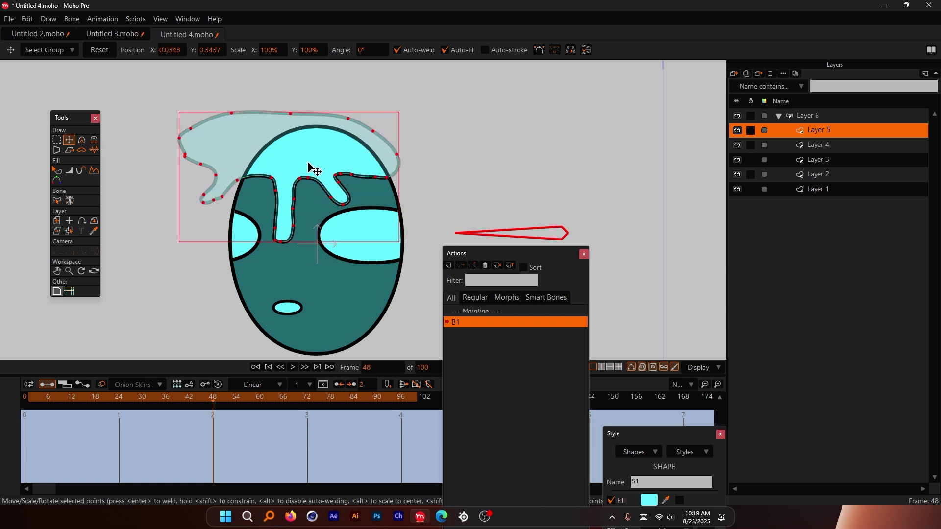
key("ctrl+shift+z")
- Redo the top cap's horizontal narrowing at frame 48, then check the turn from frame 18
left_click_drag(186, 397, 211, 402)
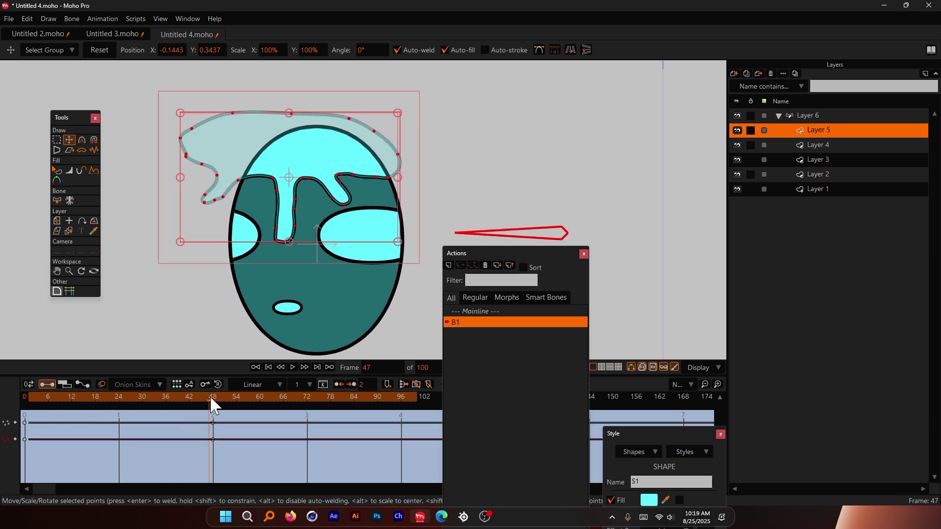
key("ctrl+z")
key("ctrl+z")
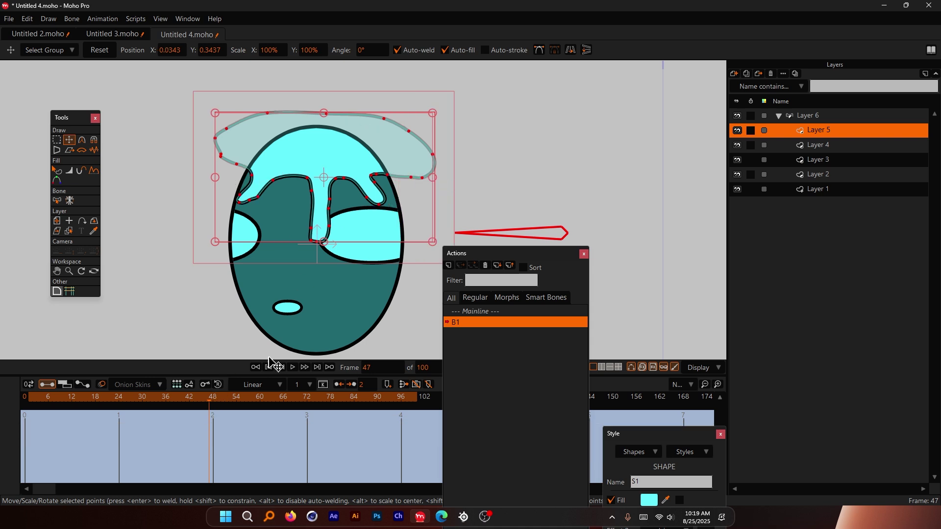
left_click(212, 398)
left_click_drag(431, 184, 368, 182)
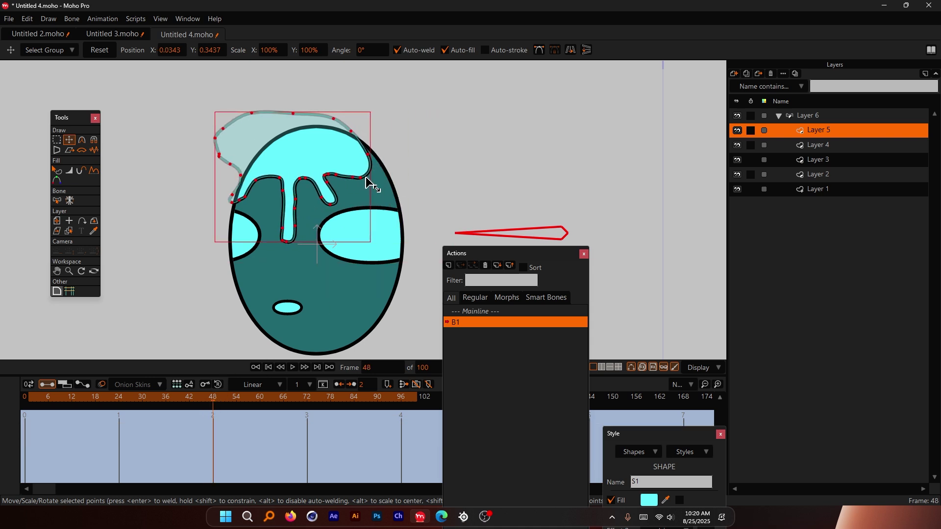
left_click_drag(197, 396, 95, 397)
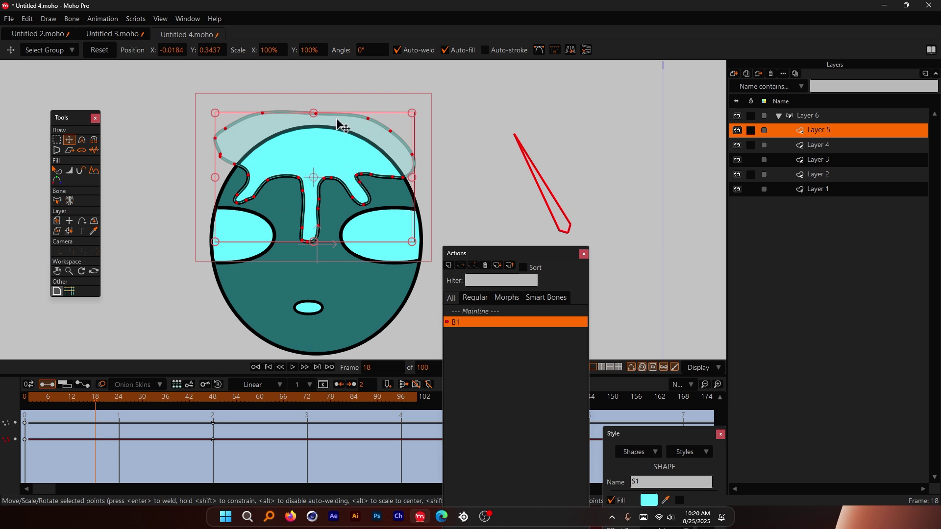
left_click(214, 399)
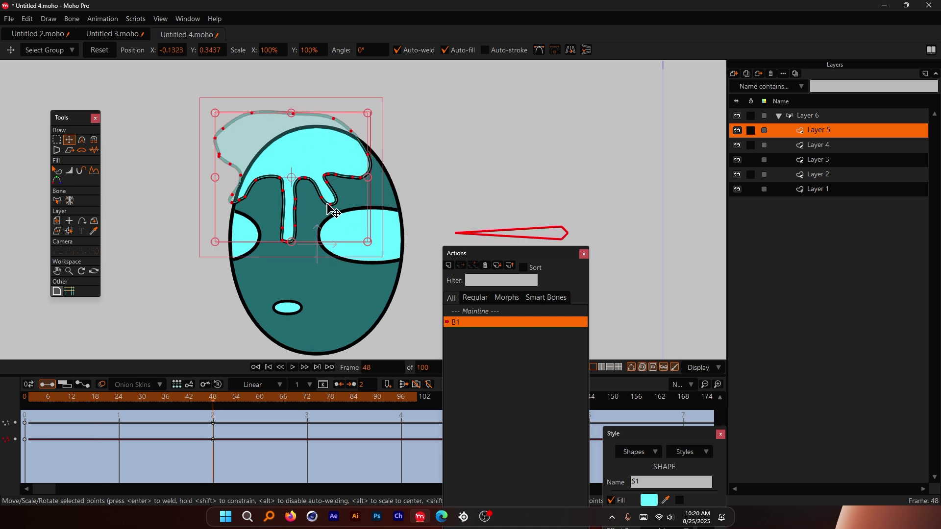
- Pull the Layer 5 outline point outward at frame 48, preview, and return to Mainline
scroll(330, 275, "up", 3)
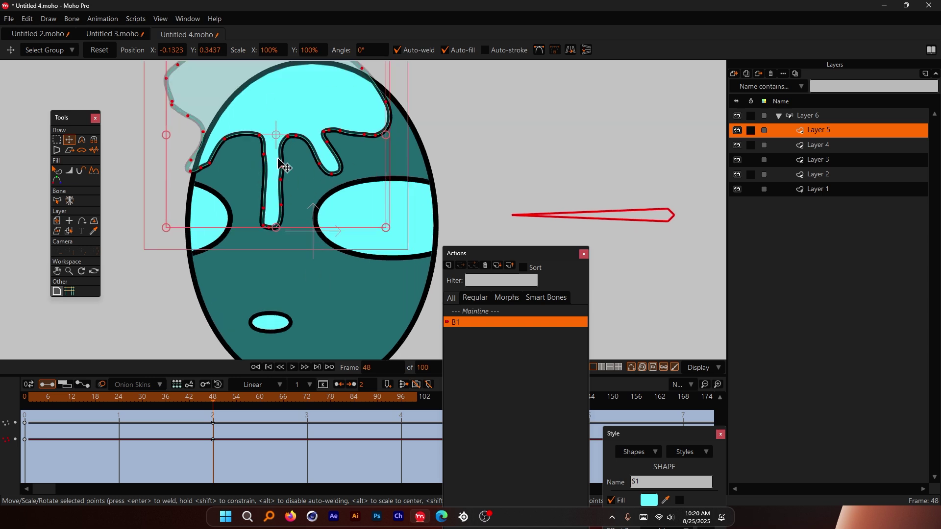
scroll(357, 159, "down", 1)
scroll(350, 153, "up", 4)
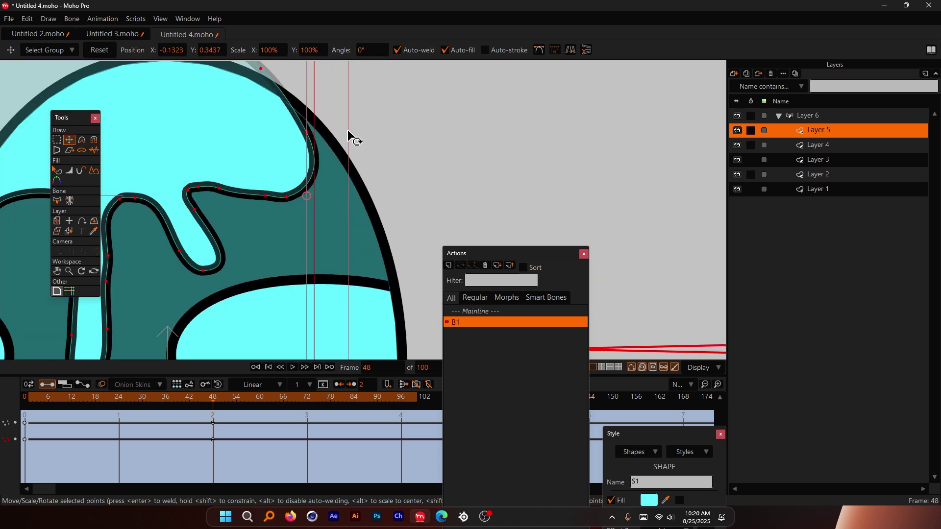
scroll(352, 138, "up", 3)
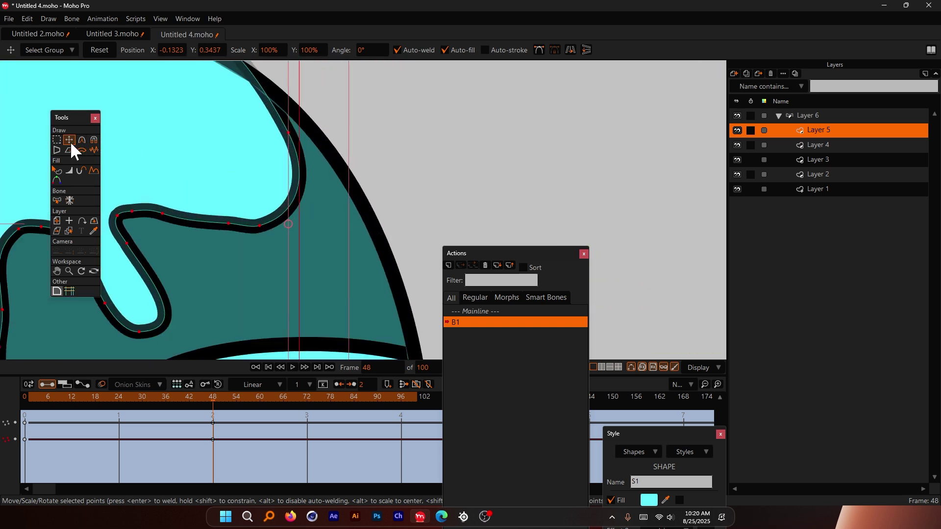
left_click_drag(261, 224, 414, 183)
scroll(398, 182, "down", 5)
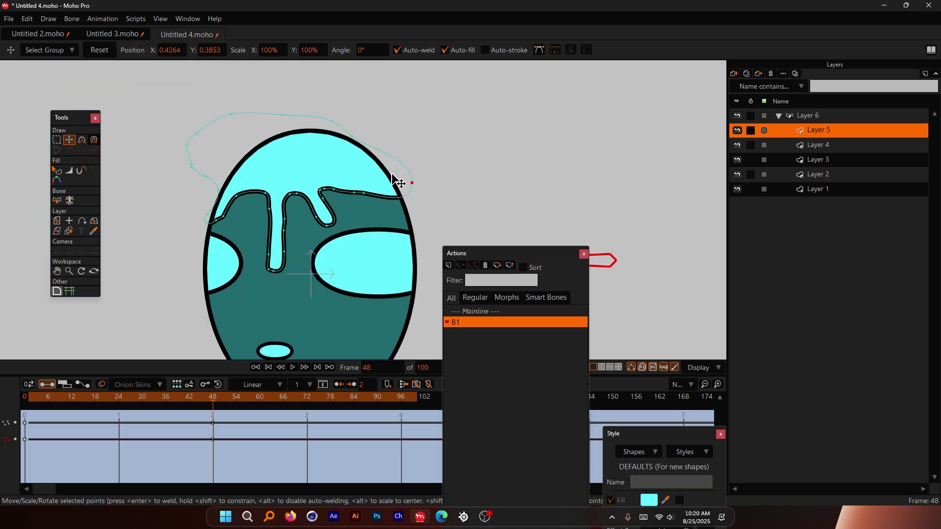
left_click_drag(146, 410, 195, 427)
left_click(481, 311)
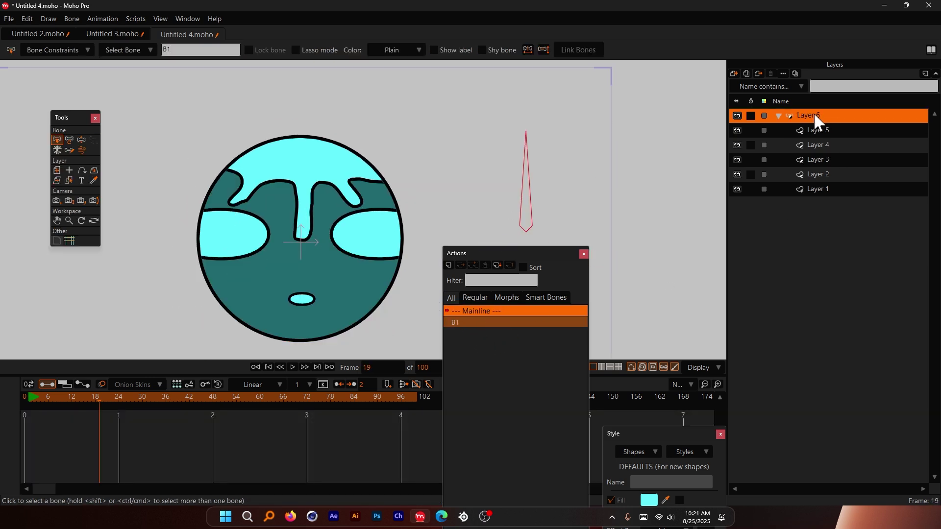
- Create action B1 2 and rotate the bone horizontal at frame 48
left_click(449, 263)
left_click(472, 293)
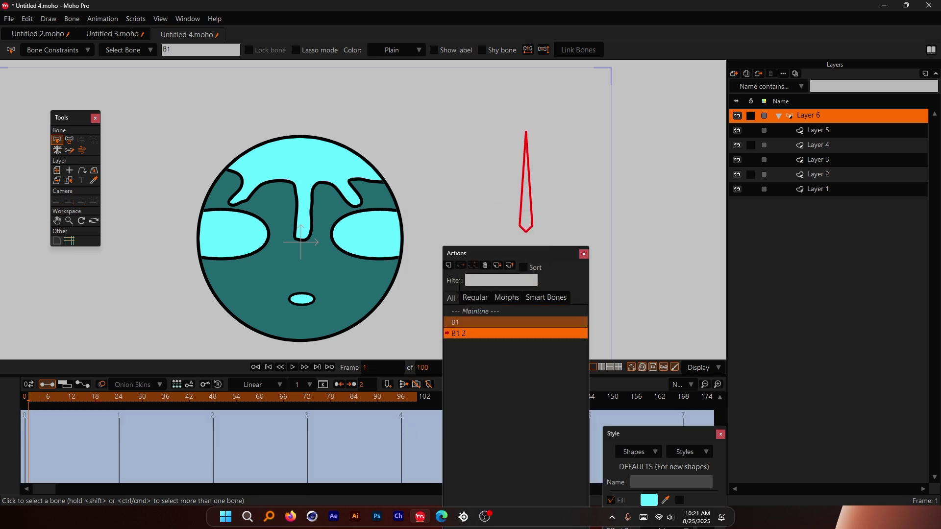
left_click(212, 398)
left_click(69, 140)
left_click_drag(523, 196, 602, 231)
- Squash the round face on Layer 1 into a tall oval
scroll(564, 211, "up", 2)
left_click(828, 189)
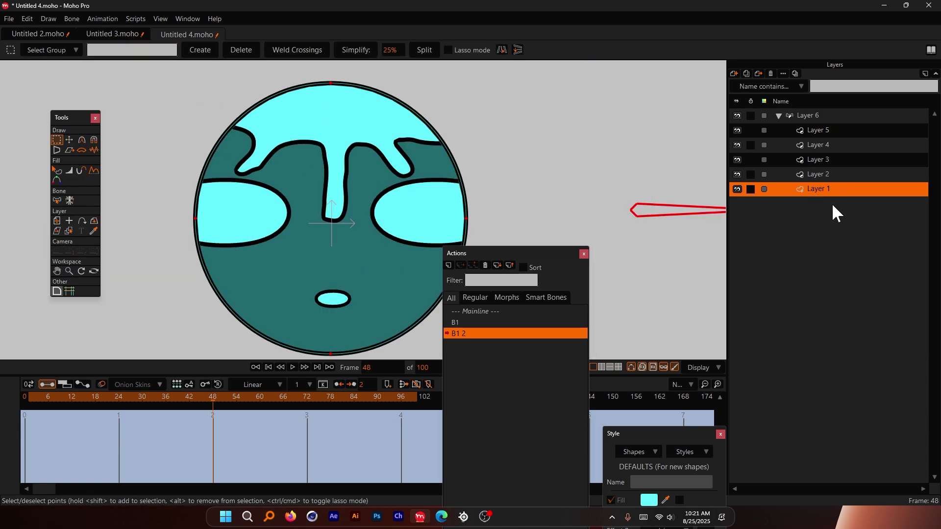
left_click(69, 140)
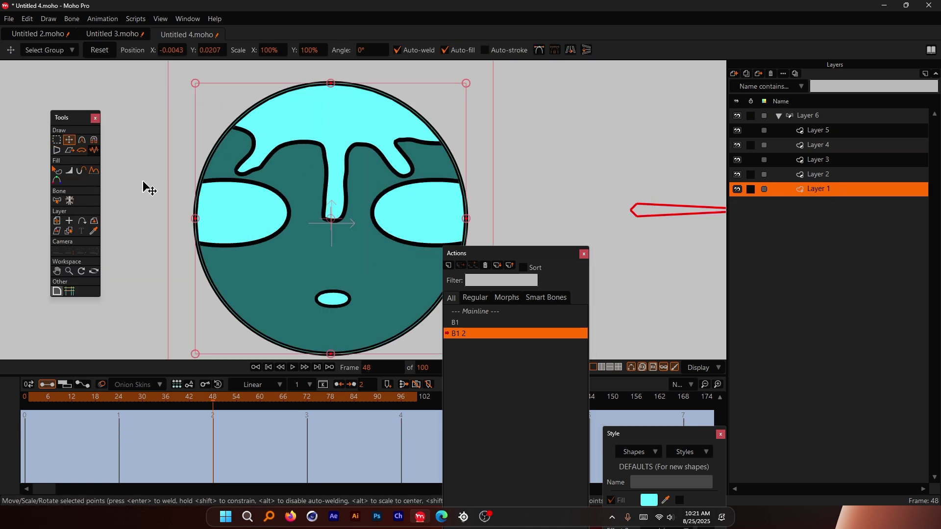
left_click(206, 223)
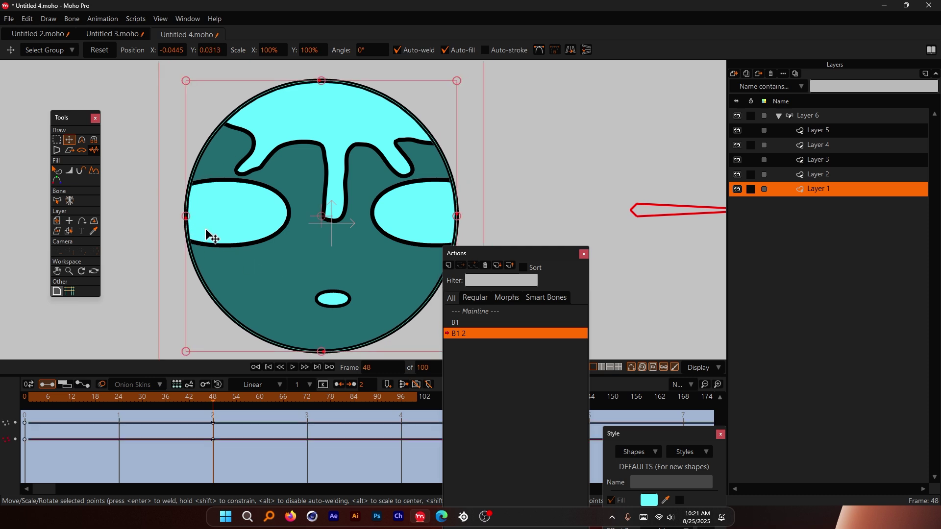
left_click_drag(210, 235, 244, 224)
- Shift the right cheek (Layer 3) and left cheek (Layer 2) to the right
left_click(332, 307, "ctrl+alt")
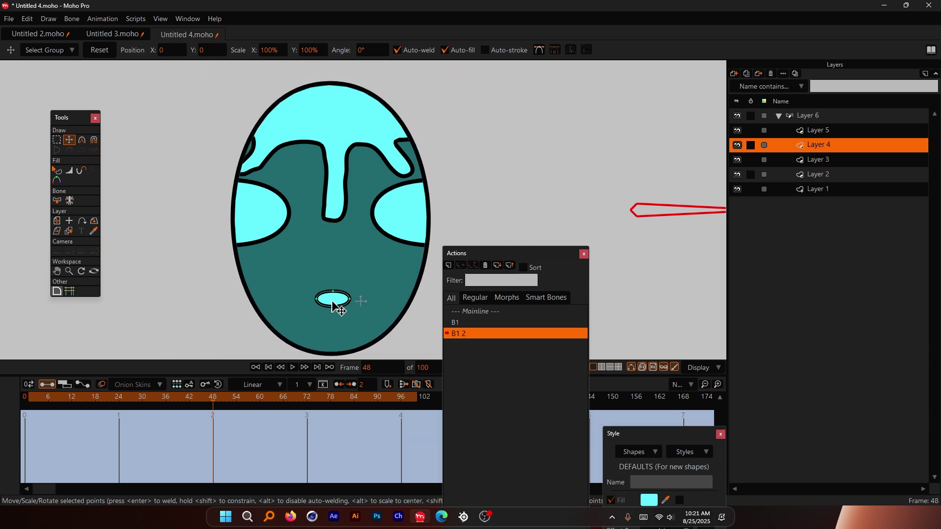
left_click(398, 211, "ctrl+alt")
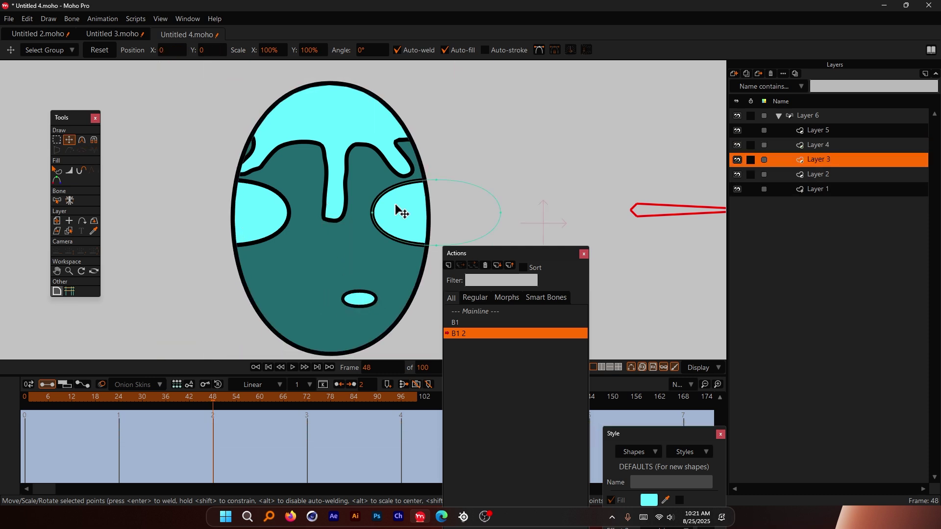
mouse_move(421, 212)
left_mouse_down()
mouse_move(422, 204)
mouse_move(412, 211)
mouse_move(433, 212)
left_mouse_up()
left_click(260, 210, "ctrl+alt")
left_click_drag(260, 210, 315, 210)
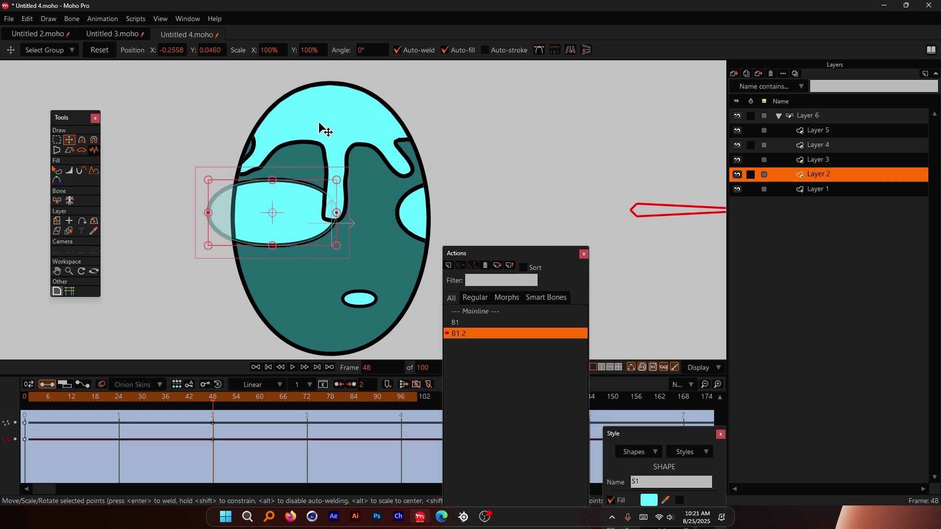
- Narrow the Layer 5 drip shape from the left, then return to Mainline
left_click(304, 148, "ctrl+alt")
key("ctrl+a")
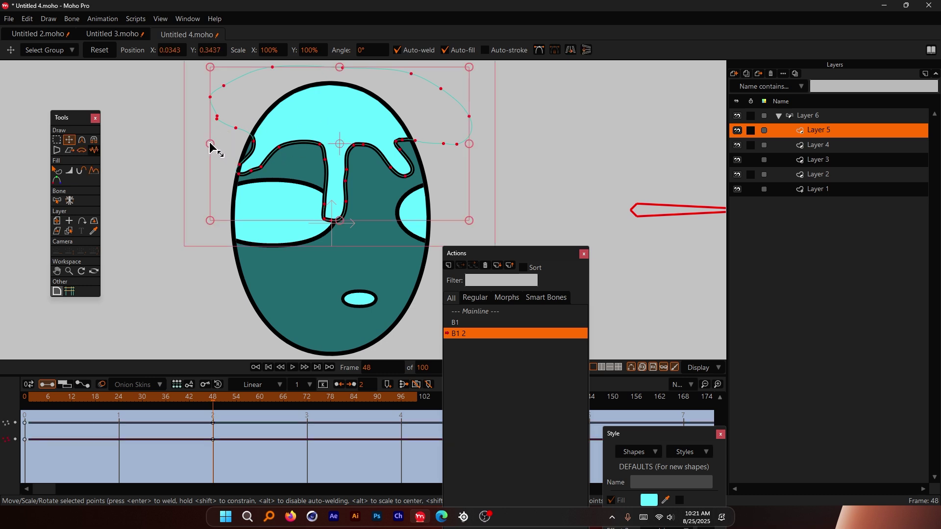
left_click_drag(211, 147, 242, 151)
scroll(272, 150, "up", 5)
scroll(221, 135, "down", 5)
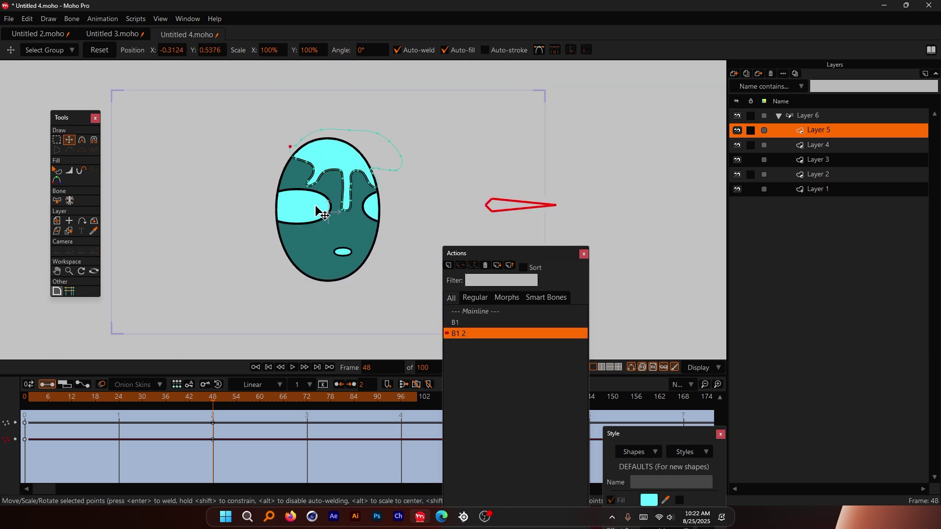
scroll(319, 213, "up", 2)
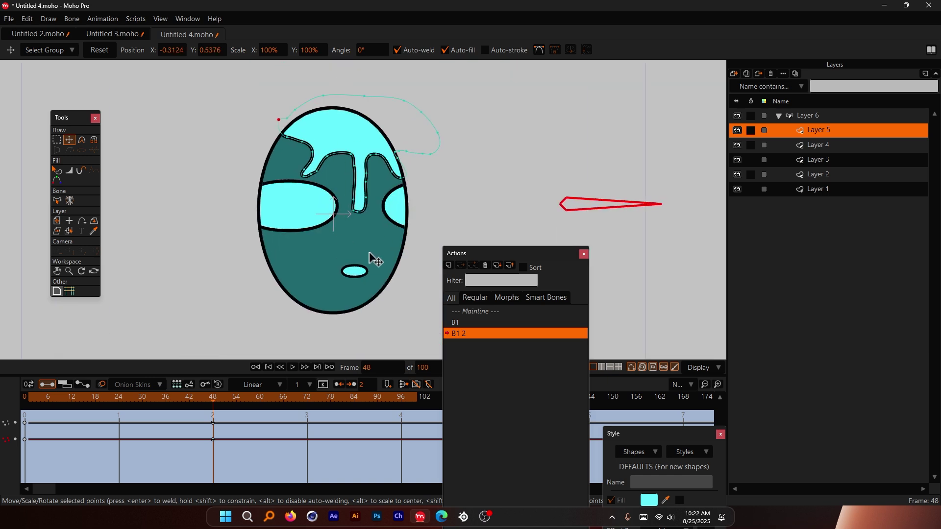
left_click(471, 312)
left_click_drag(511, 253, 823, 257)
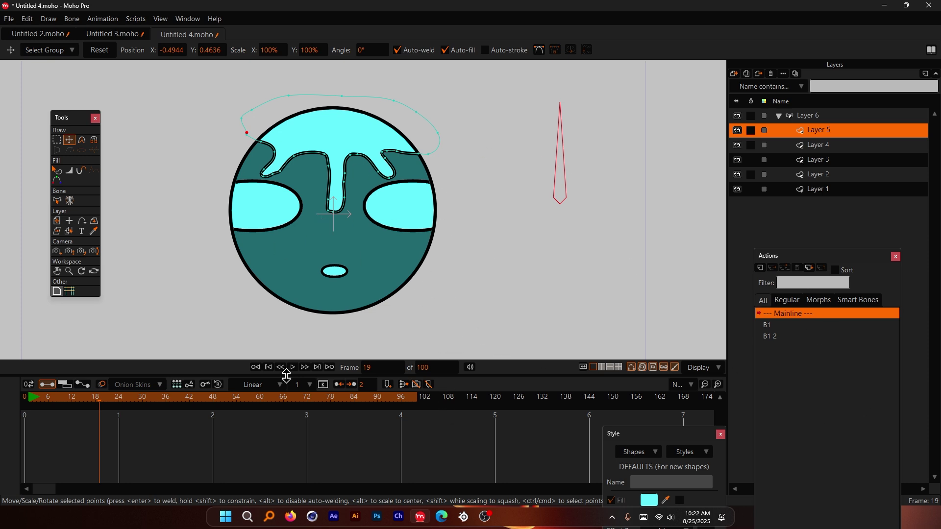
- Constrain the Layer 6 bone's angle to -90° through 90°, then swing it to test
left_click(801, 114)
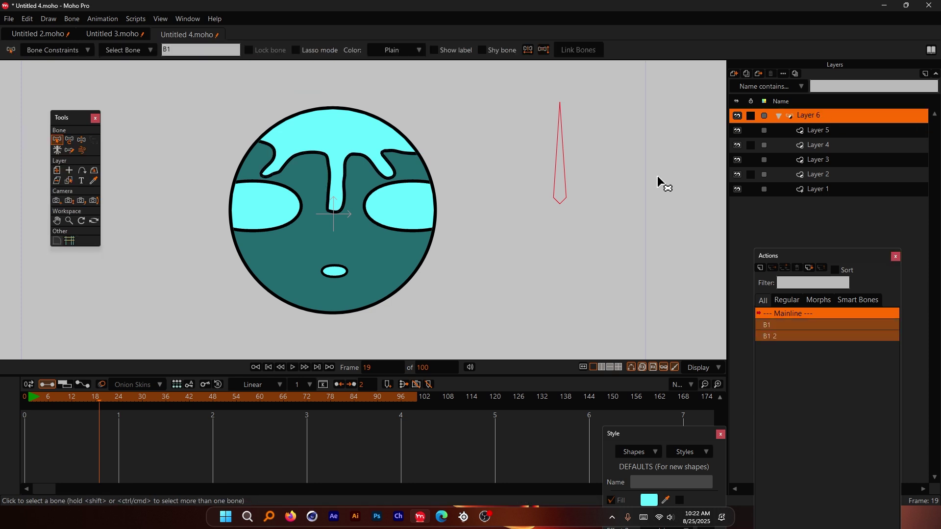
left_click_drag(613, 140, 524, 211)
left_click(58, 50)
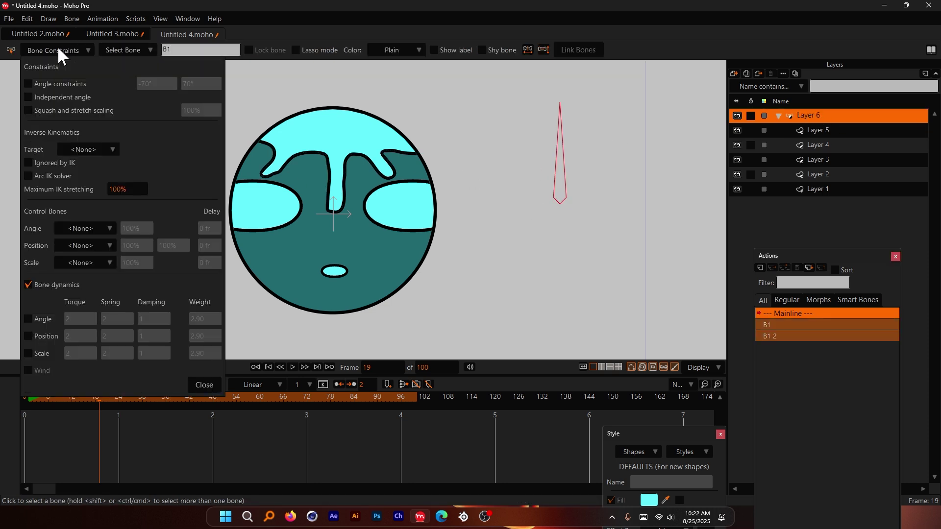
left_click(30, 84)
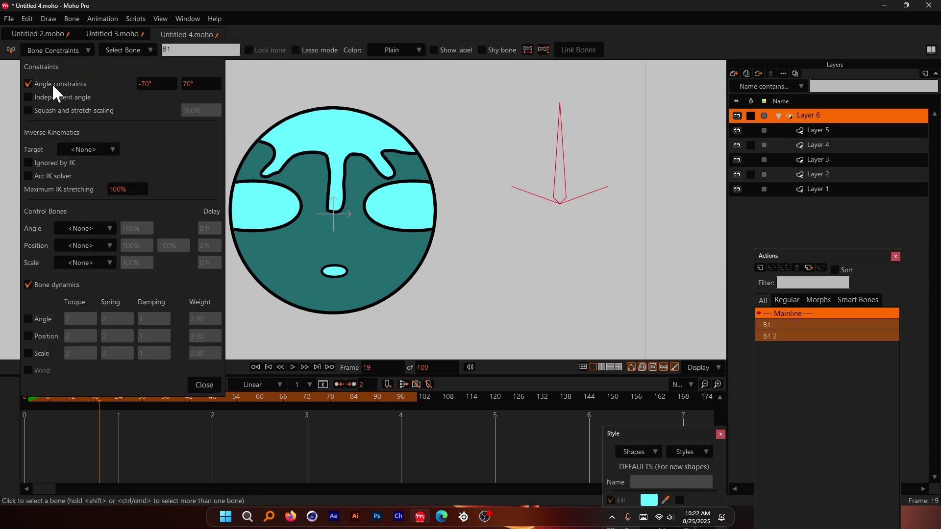
left_click(157, 84)
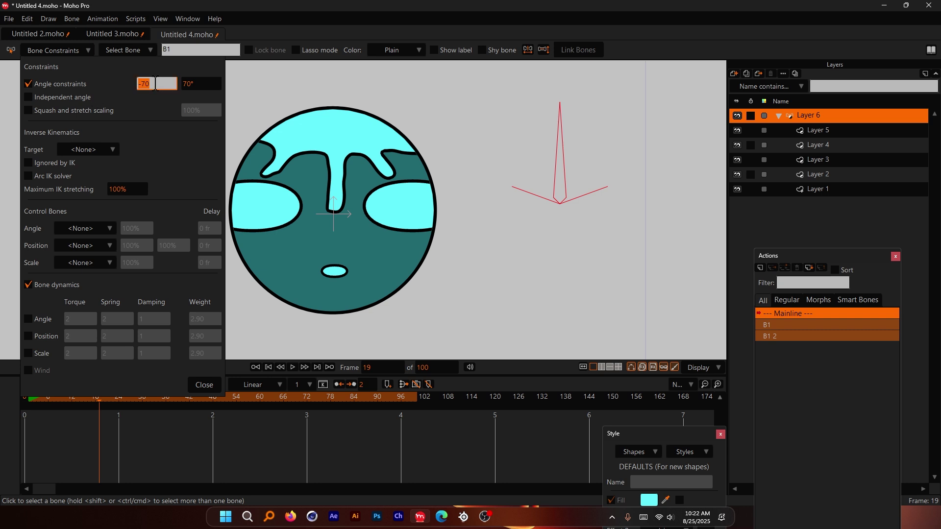
type("-90")
key("Tab")
type("90")
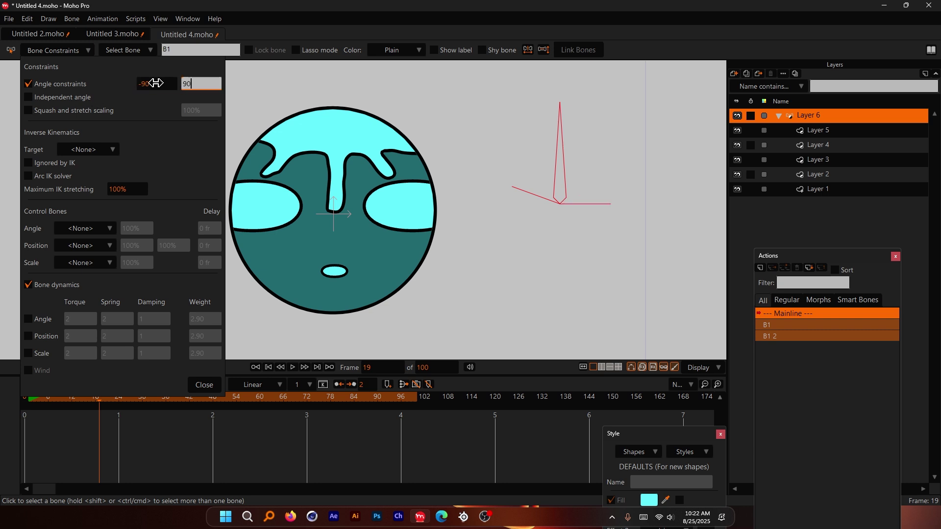
left_click(204, 384)
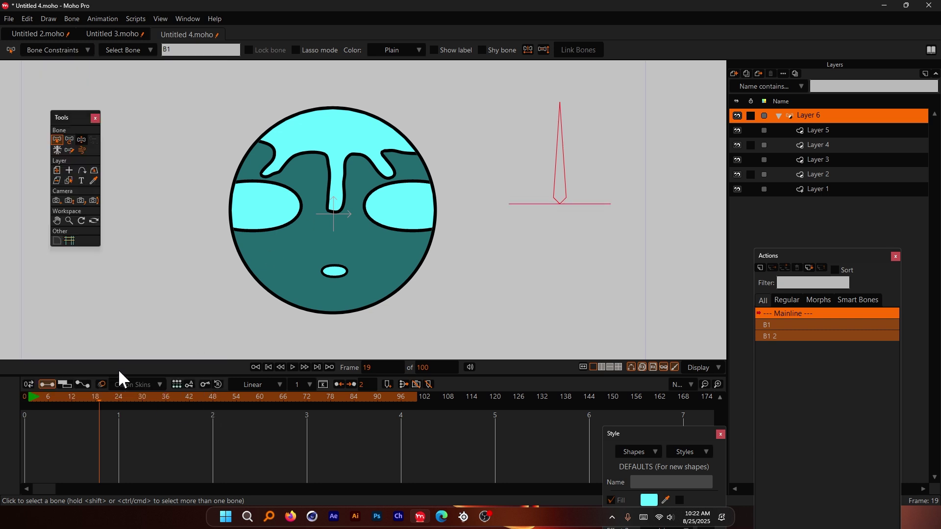
left_click(70, 140)
left_click_drag(563, 160, 583, 149)
- In Untitled 3.moho, drag the ellipse points so they arc over the teal circle's top
left_click(103, 35)
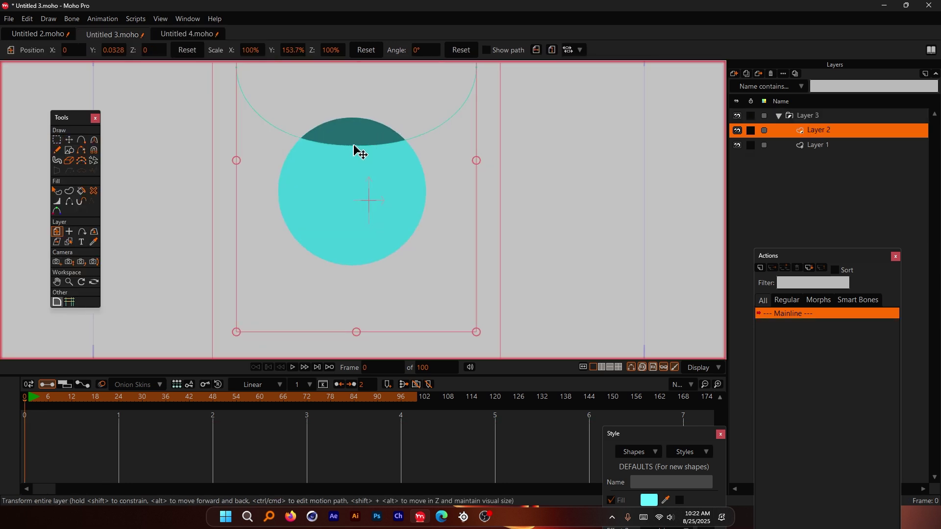
key("t")
left_click_drag(376, 137, 376, 212)
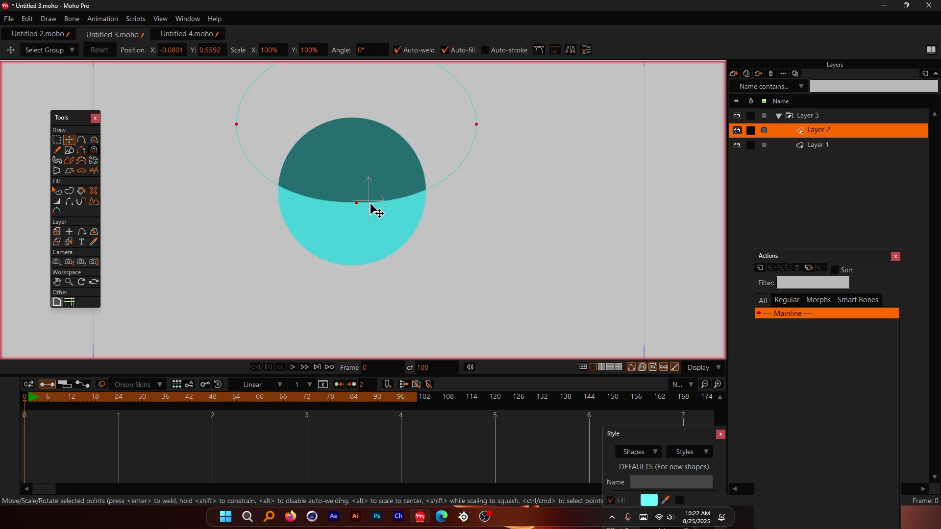
left_click_drag(374, 165, 372, 201)
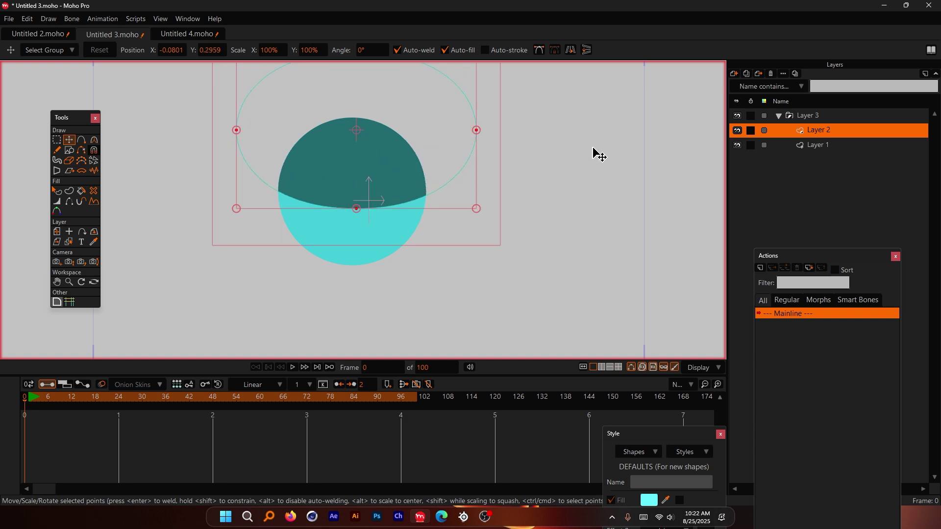
left_click_drag(358, 150, 361, 110)
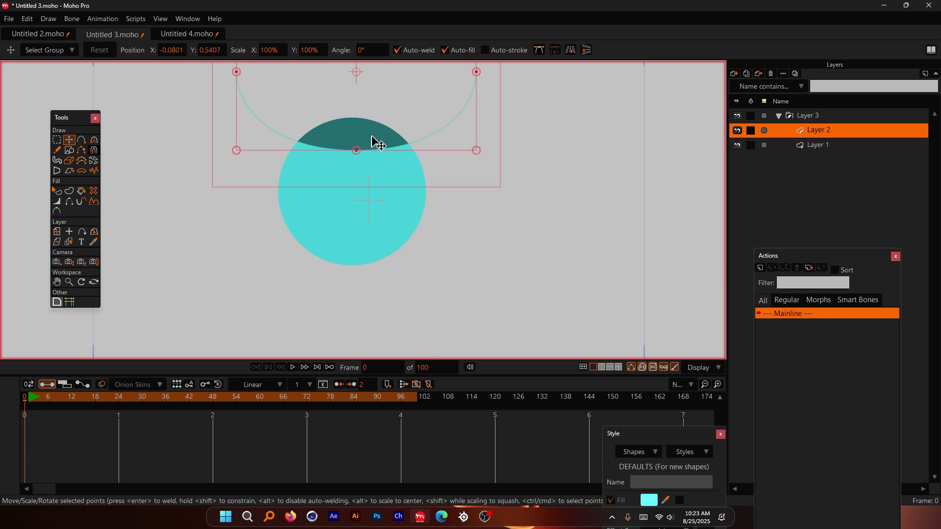
mouse_move(376, 143)
left_mouse_down()
mouse_move(372, 258)
mouse_move(363, 149)
mouse_move(361, 257)
mouse_move(370, 149)
left_mouse_up()
- In Untitled 2.moho, move the Layer 2 pupil right to about X 0.0818, Y -0.025
left_click(44, 34)
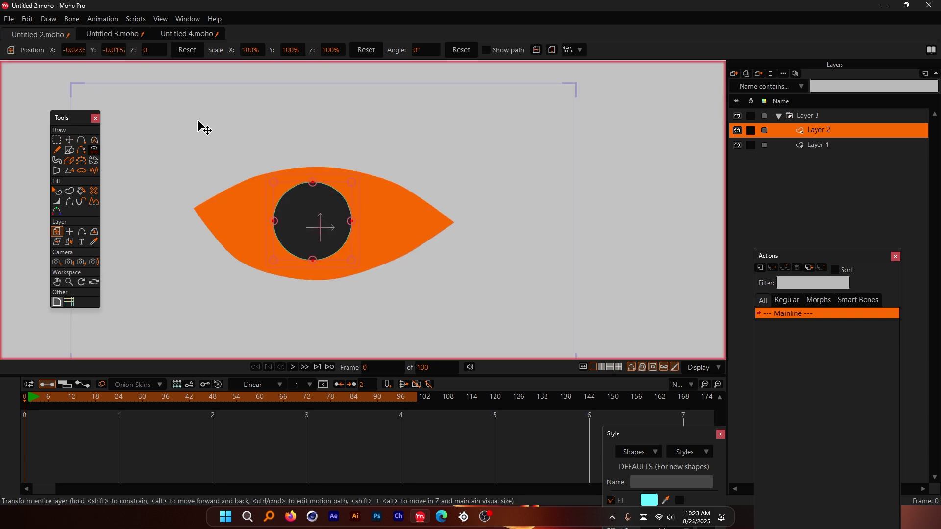
scroll(282, 248, "up", 2)
left_click_drag(284, 248, 339, 210)
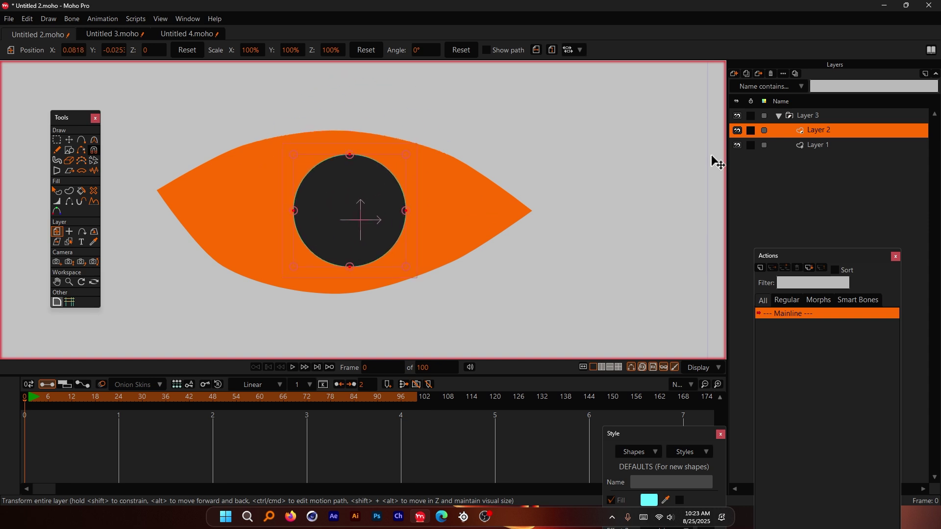